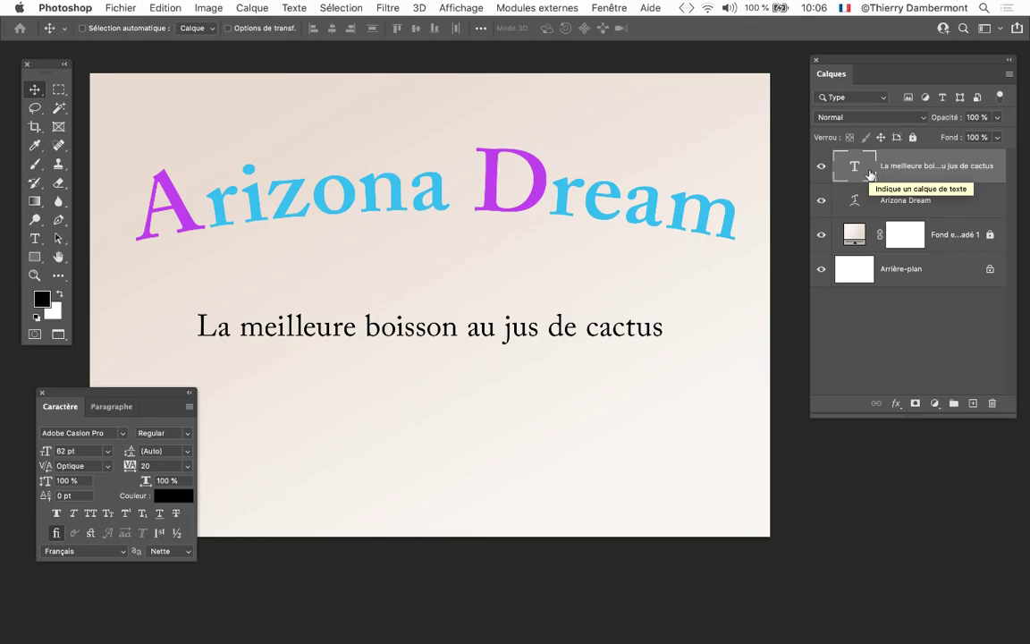
Warp the slogan text "La meilleure boisson au jus de cactus" with a horizontal Arc style and a bend of +13%
{"action": "left_click", "coordinate": [869, 174]}
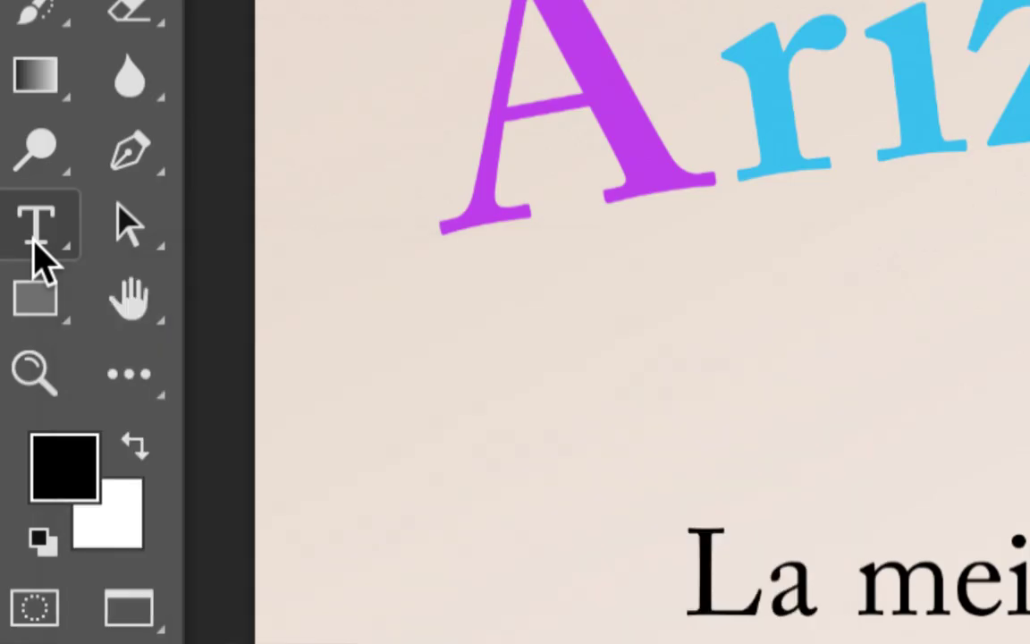
{"action": "left_click", "coordinate": [35, 239]}
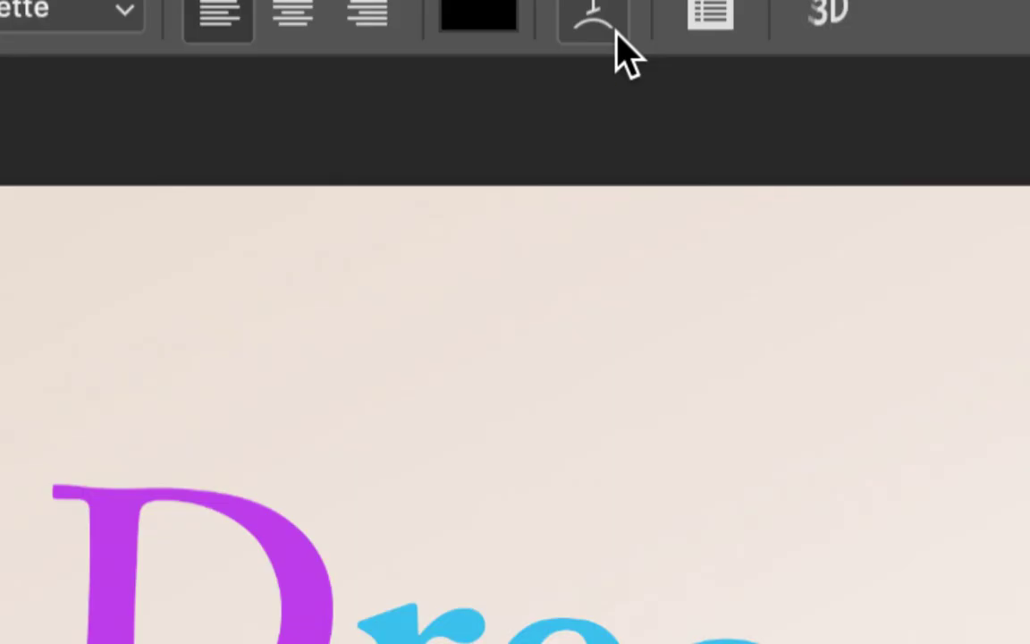
{"action": "left_click", "coordinate": [596, 15]}
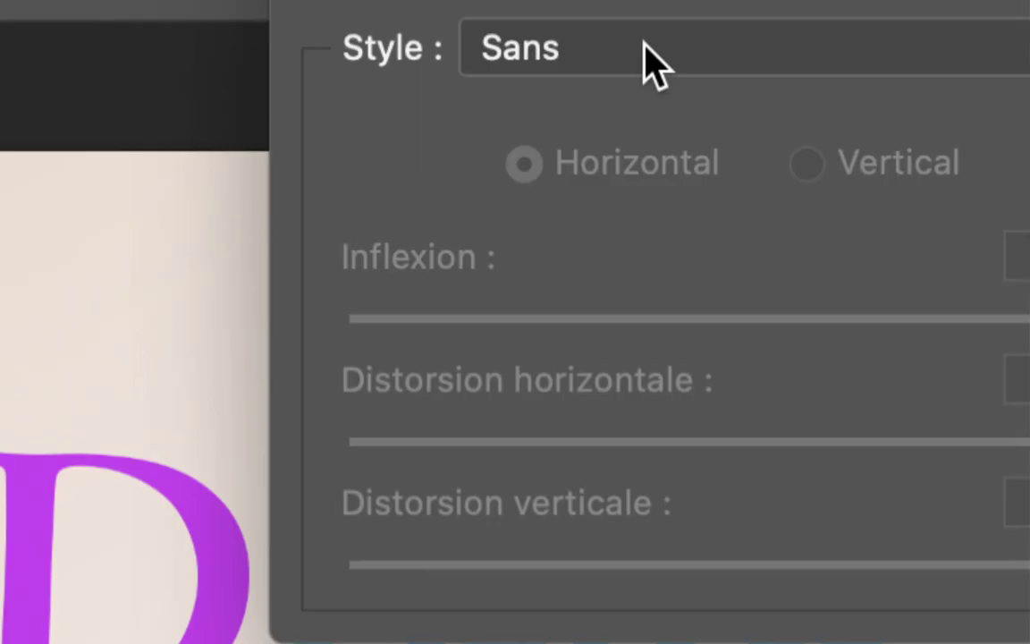
{"action": "left_click", "coordinate": [653, 62]}
{"action": "left_click", "coordinate": [652, 136]}
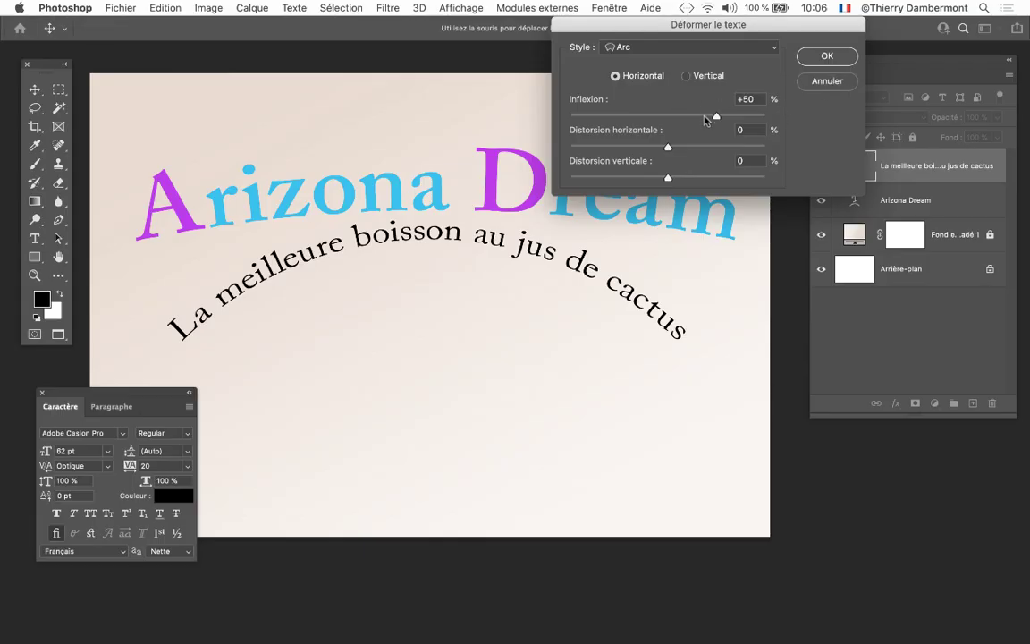
{"action": "left_click_drag", "start_coordinate": [706, 120], "coordinate": [679, 115]}
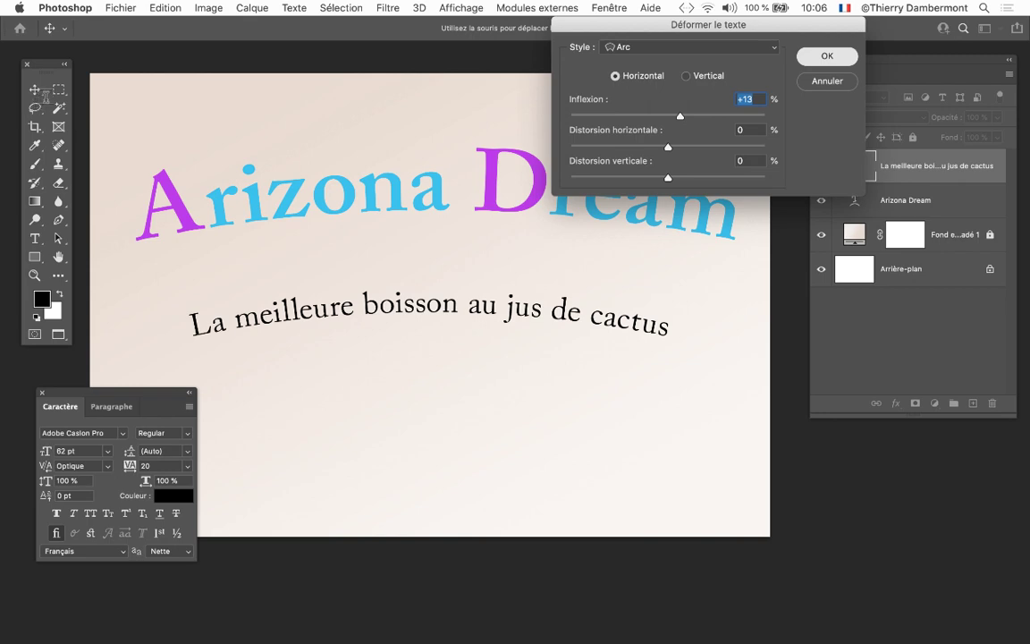
{"action": "key", "text": "Return"}
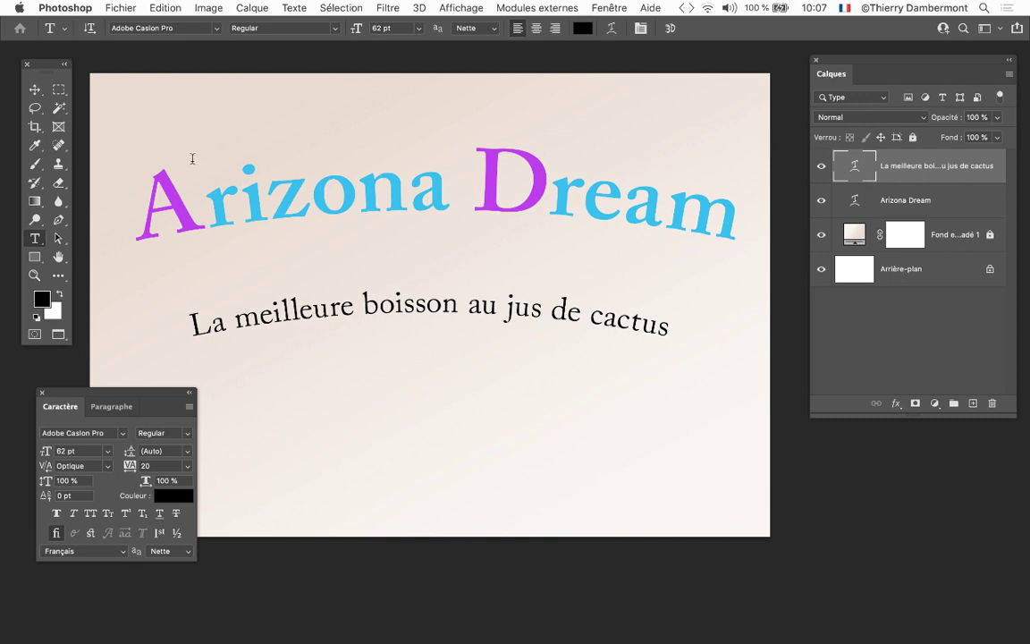
Close the Character panel and enlarge the slogan proportionally to about 69.55 pt with Free Transform, keeping it within the canvas width
{"action": "key", "text": "super+t"}
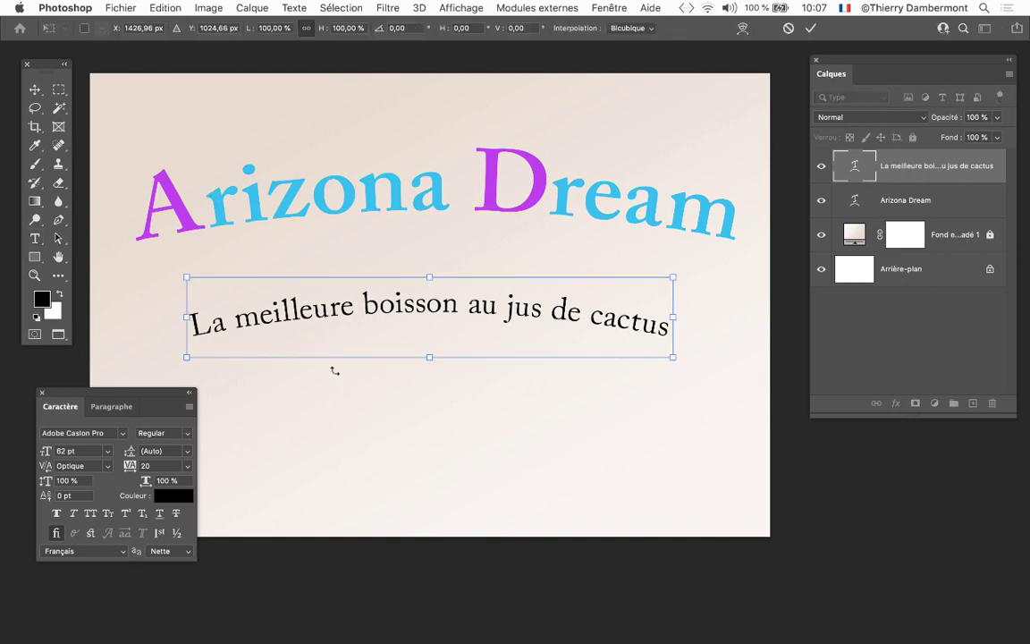
{"action": "left_click_drag", "start_coordinate": [172, 395], "coordinate": [136, 496]}
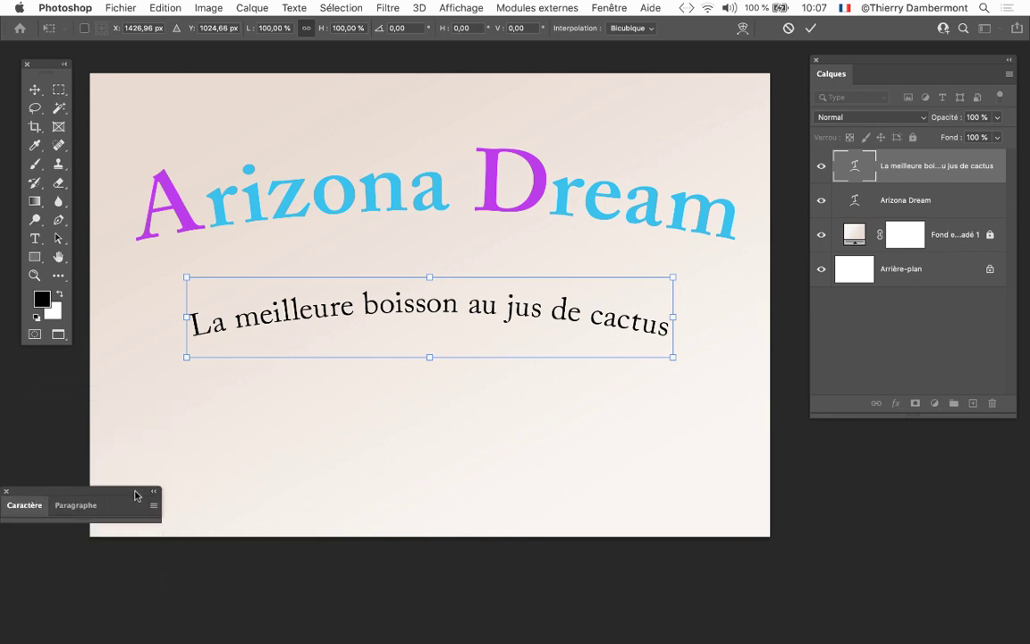
{"action": "left_click", "coordinate": [6, 492]}
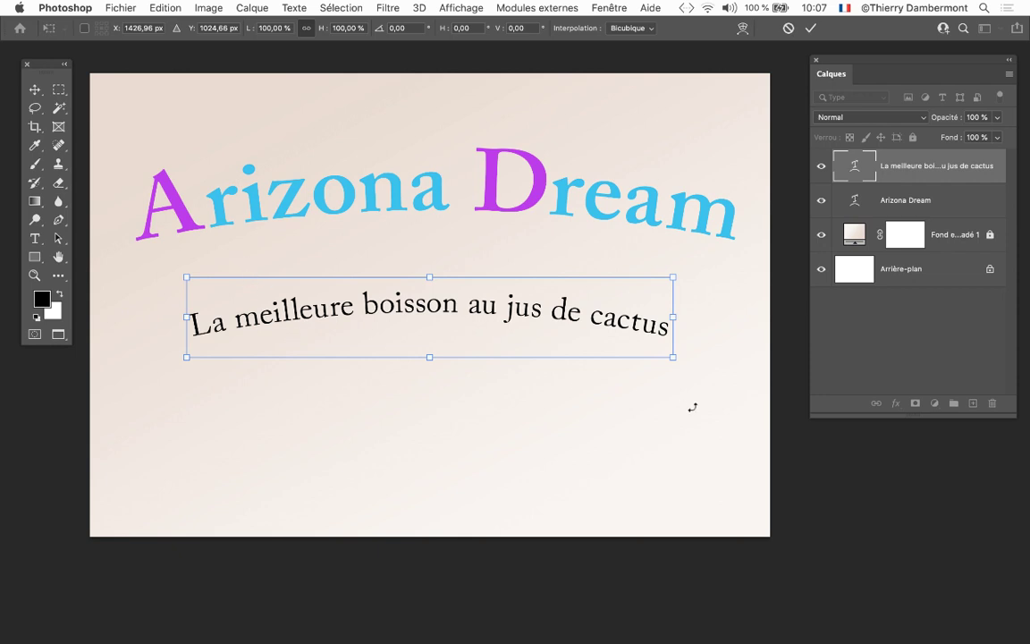
{"action": "left_click_drag", "start_coordinate": [675, 358], "coordinate": [580, 329]}
{"action": "left_click_drag", "start_coordinate": [636, 347], "coordinate": [590, 341]}
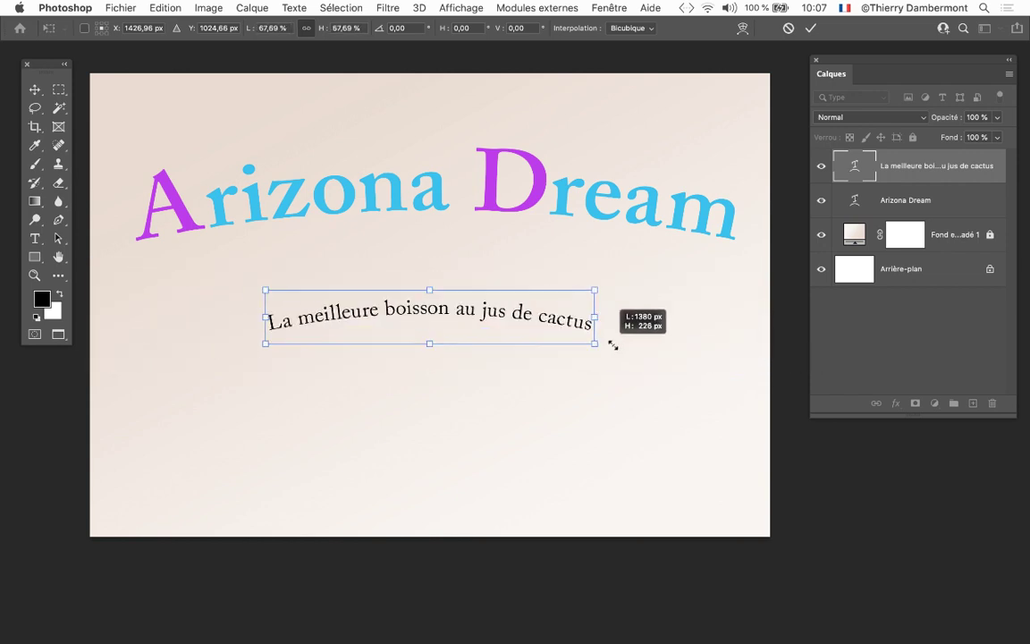
{"action": "left_click_drag", "start_coordinate": [613, 345], "coordinate": [901, 460]}
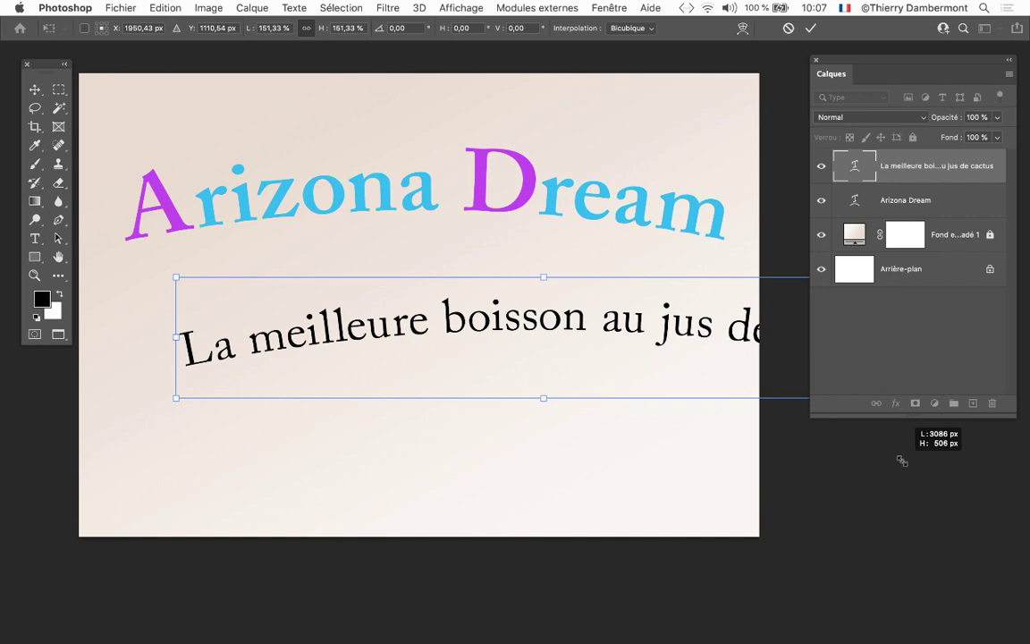
{"action": "left_click_drag", "start_coordinate": [902, 460], "coordinate": [688, 383]}
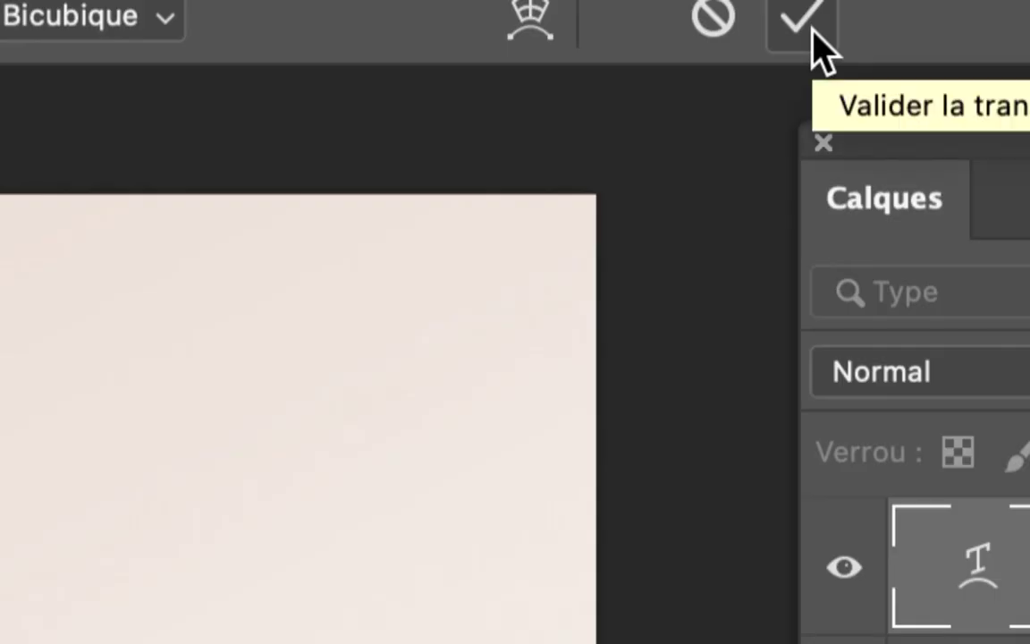
{"action": "left_click", "coordinate": [812, 30]}
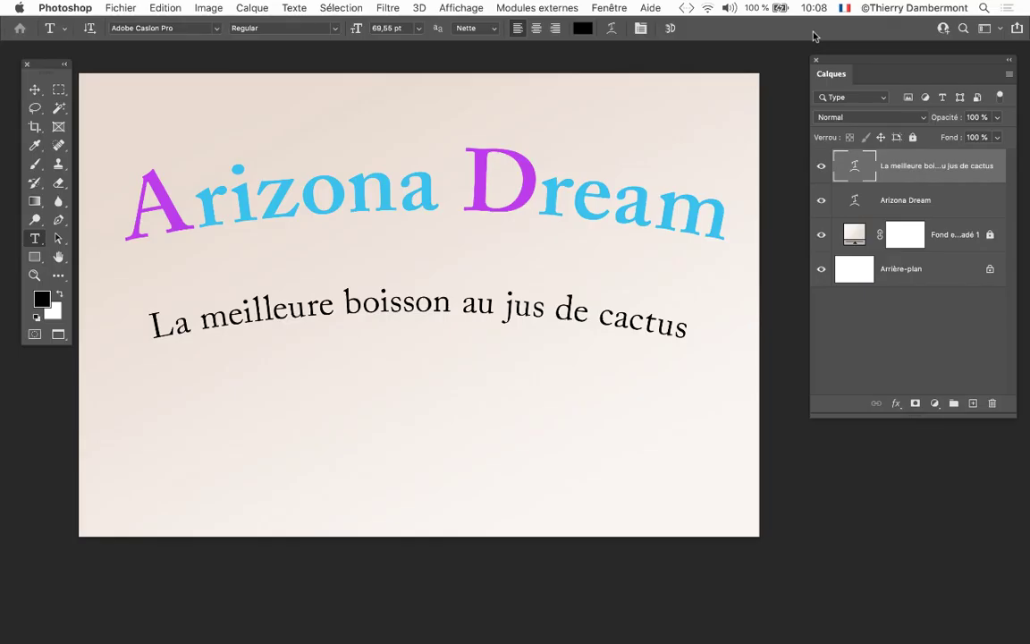
Select both text layers together with the Arrière-plan layer and align their horizontal centres
{"action": "left_click_drag", "start_coordinate": [833, 63], "coordinate": [822, 75]}
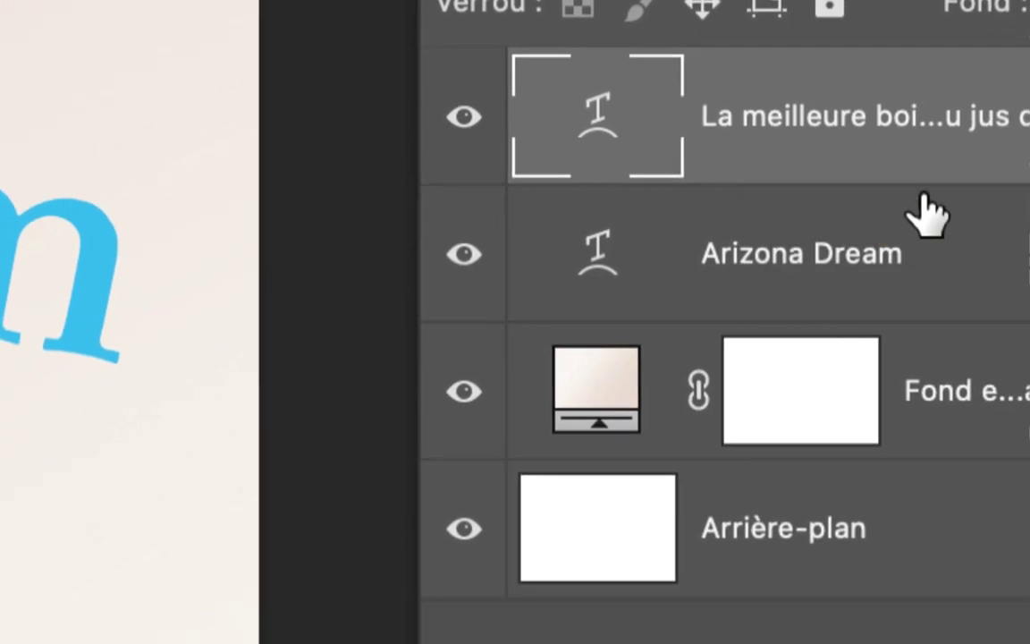
{"action": "left_click", "coordinate": [933, 226], "text": "super"}
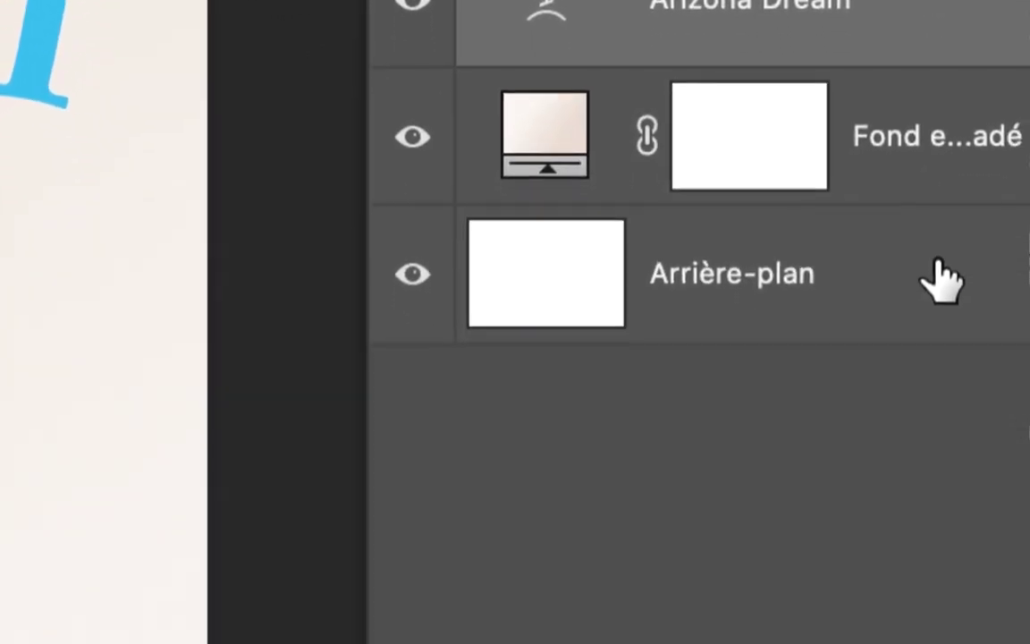
{"action": "left_click", "coordinate": [971, 494], "text": "super"}
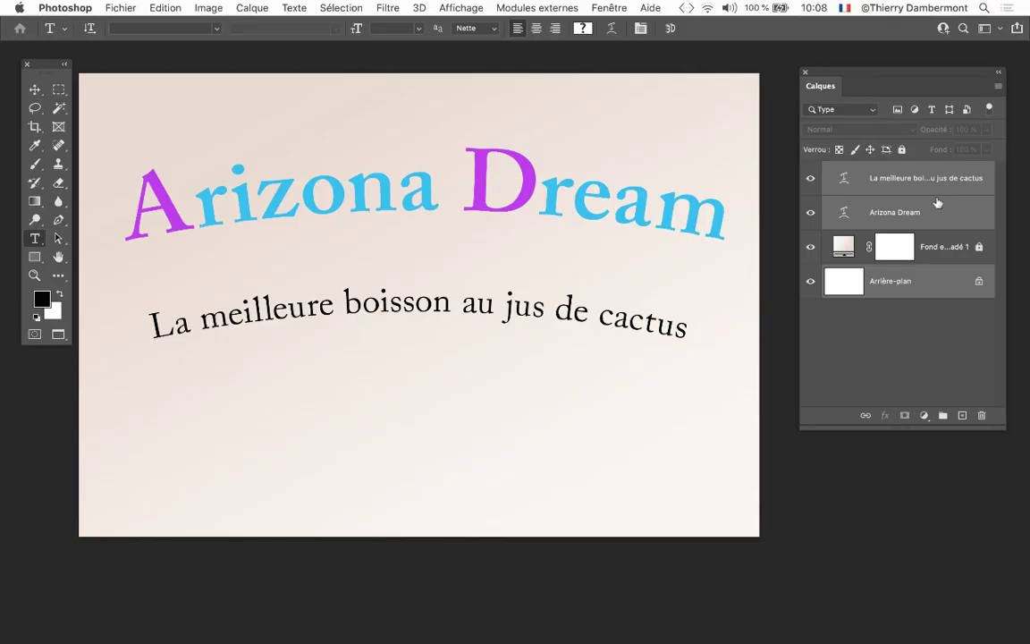
{"action": "left_click", "coordinate": [36, 90]}
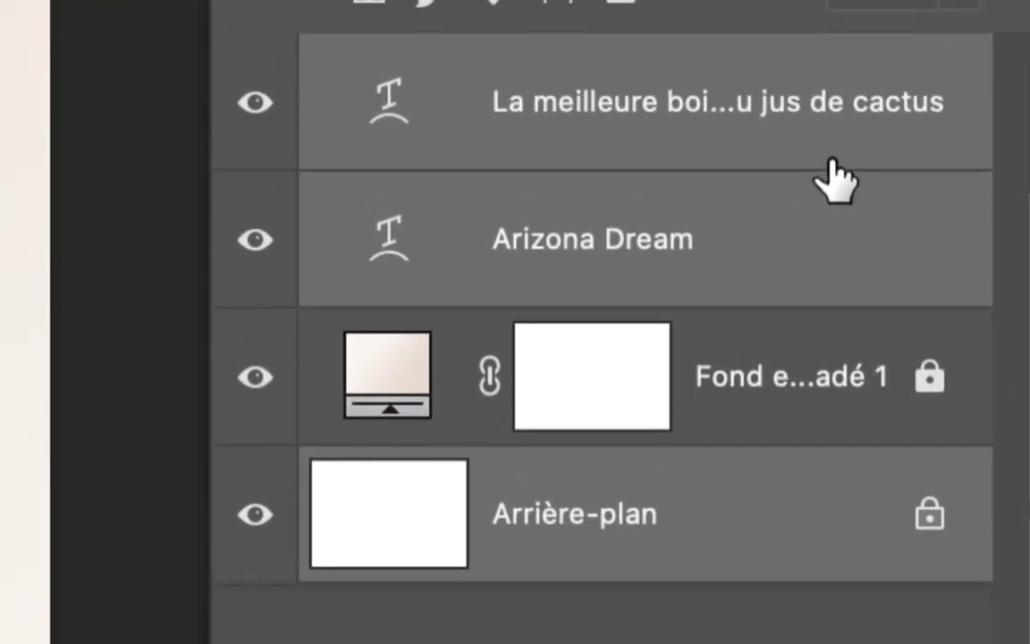
{"action": "mouse_move", "coordinate": [831, 174]}
{"action": "left_mouse_down"}
{"action": "mouse_move", "coordinate": [828, 148]}
{"action": "mouse_move", "coordinate": [841, 181]}
{"action": "left_mouse_up"}
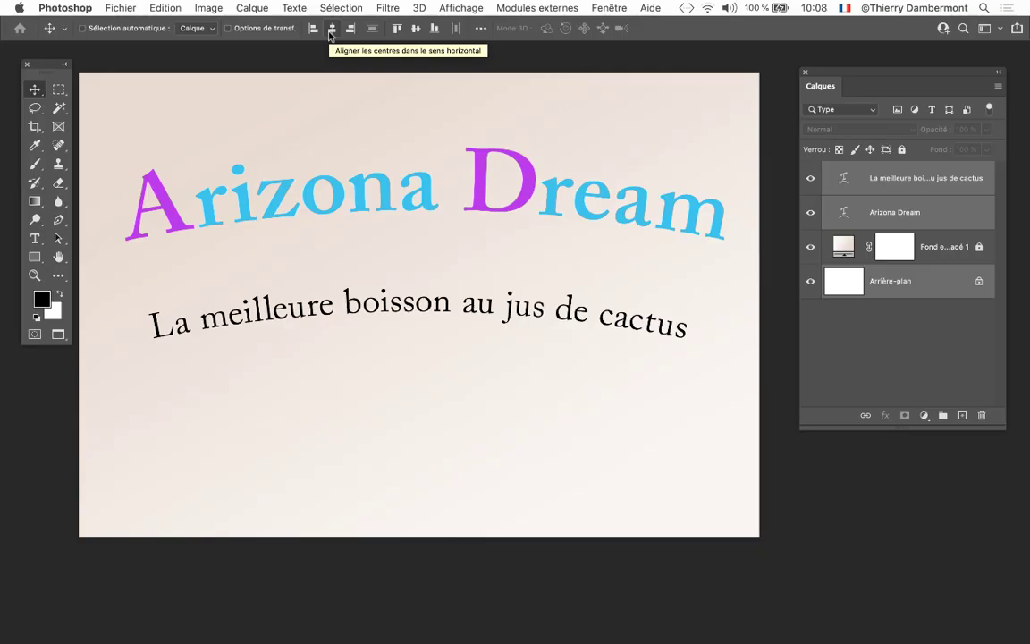
{"action": "left_click", "coordinate": [331, 31]}
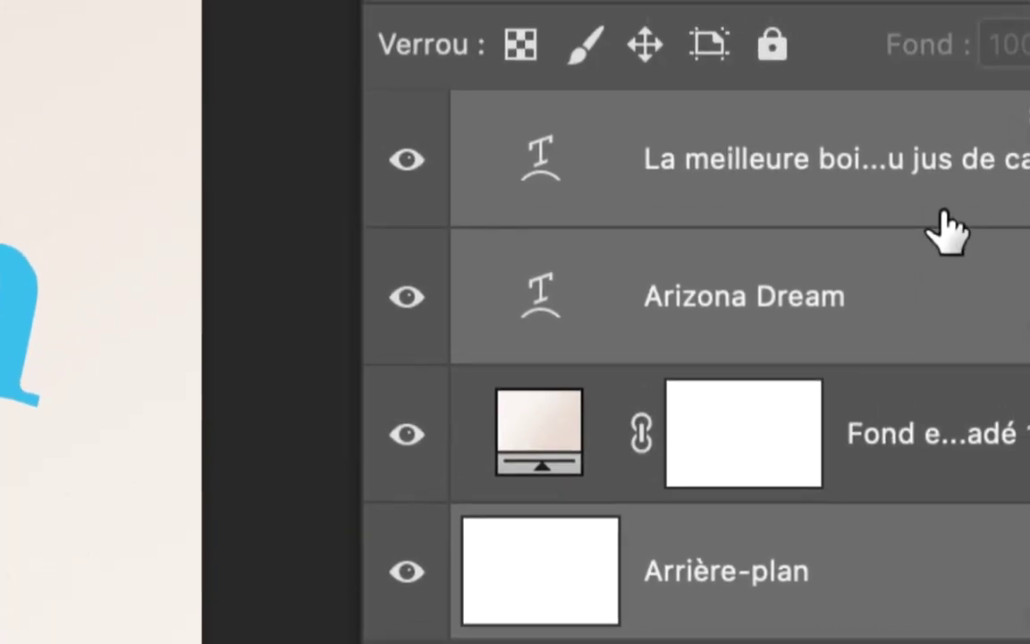
Select only the slogan layer and move the slogan straight up to sit just beneath the "Arizona Dream" title
{"action": "left_click", "coordinate": [943, 220]}
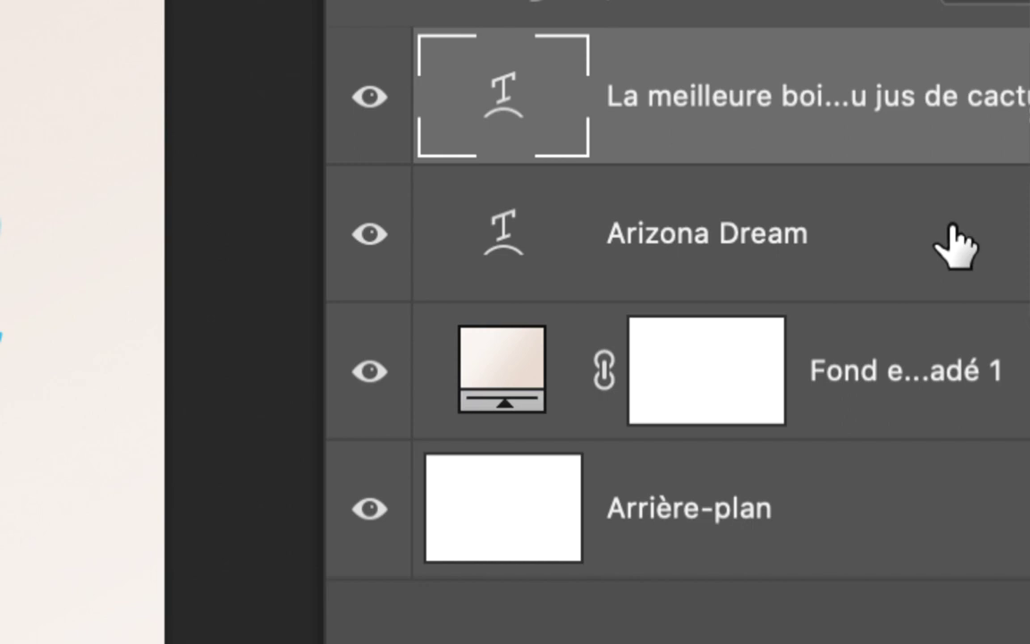
{"action": "left_click", "coordinate": [984, 325], "text": "shift"}
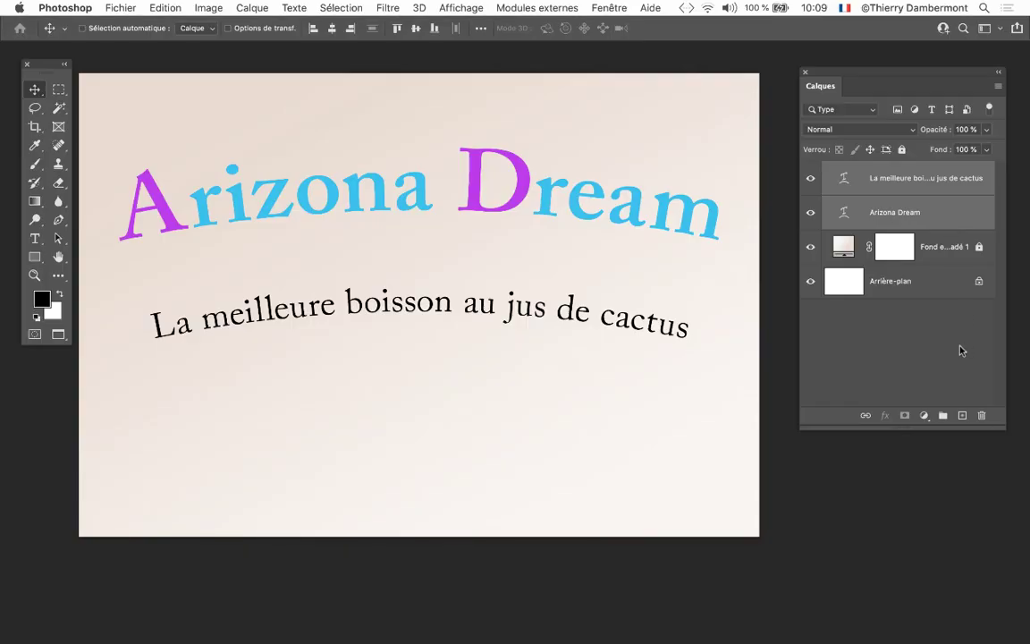
{"action": "left_click", "coordinate": [961, 350]}
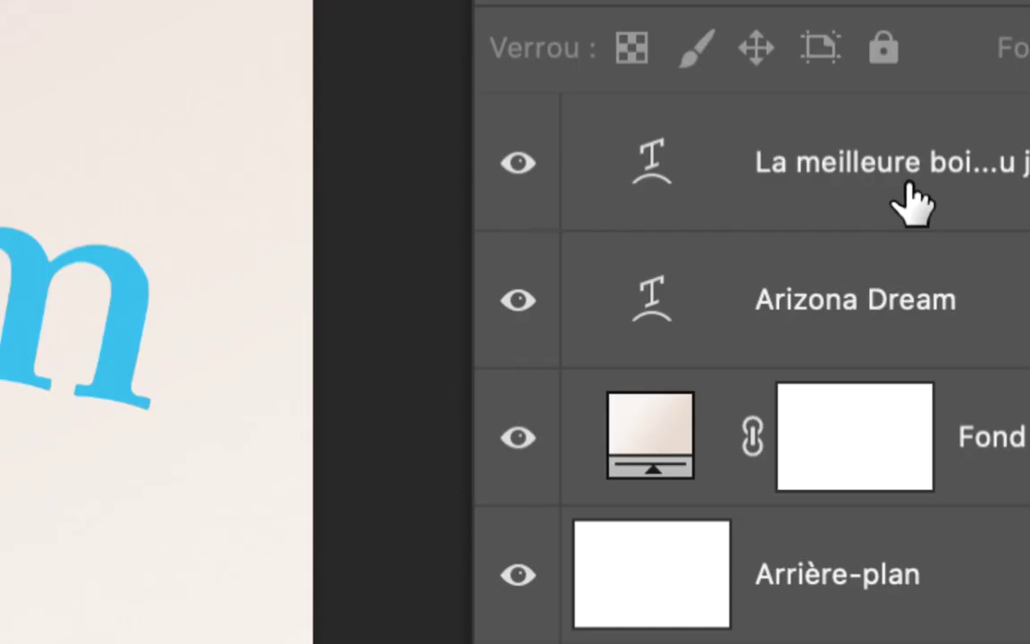
{"action": "left_click", "coordinate": [913, 204]}
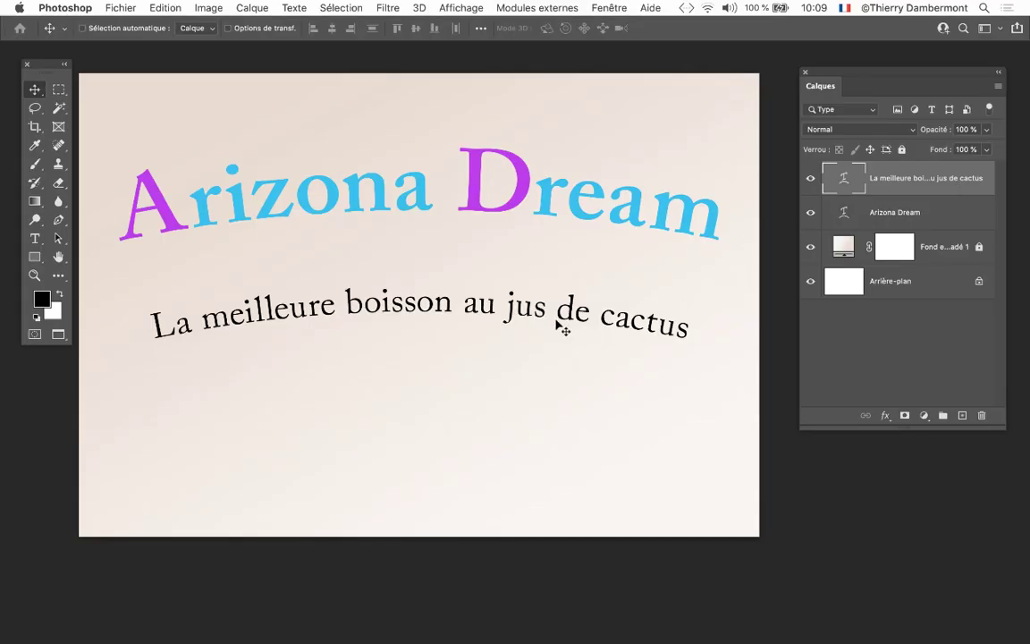
{"action": "left_click_drag", "start_coordinate": [559, 328], "coordinate": [515, 258]}
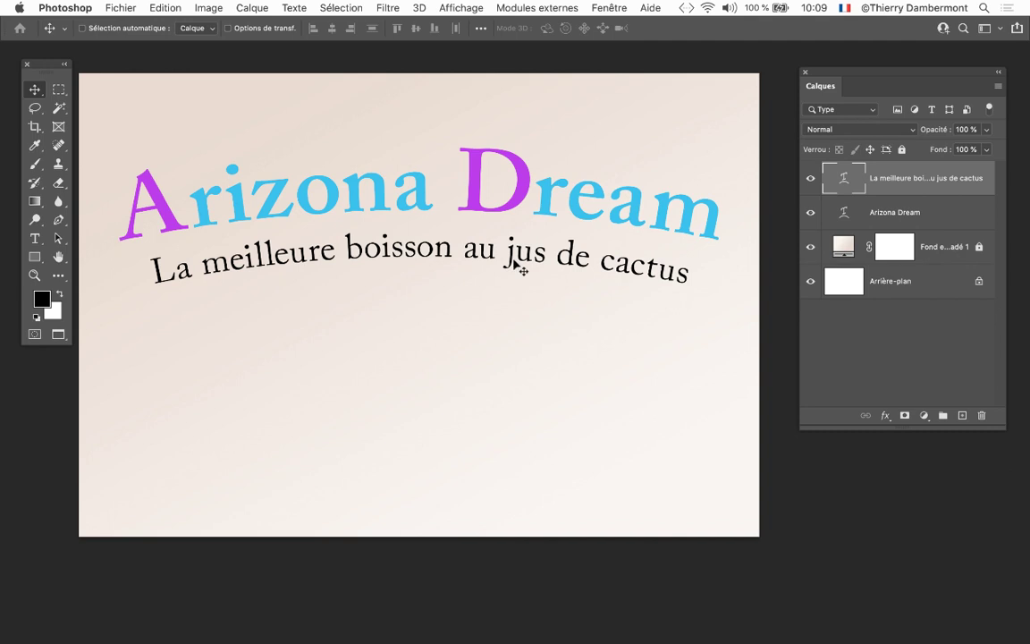
Save the document as a new version named poster-TEXTE-07.psd in the "docs de vendredi" folder
{"action": "left_click", "coordinate": [134, 6]}
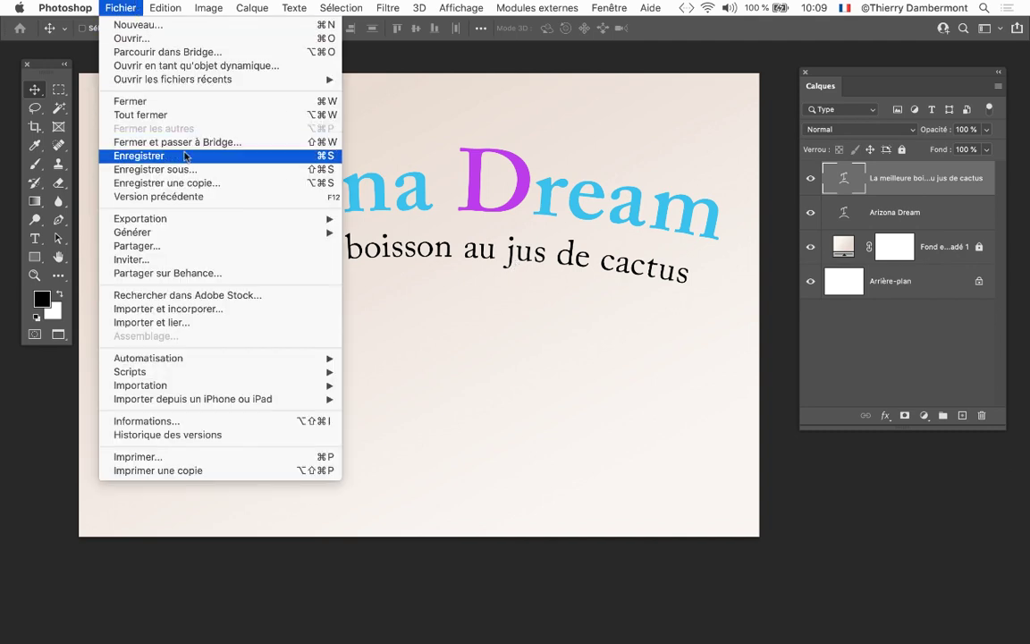
{"action": "left_click", "coordinate": [156, 169]}
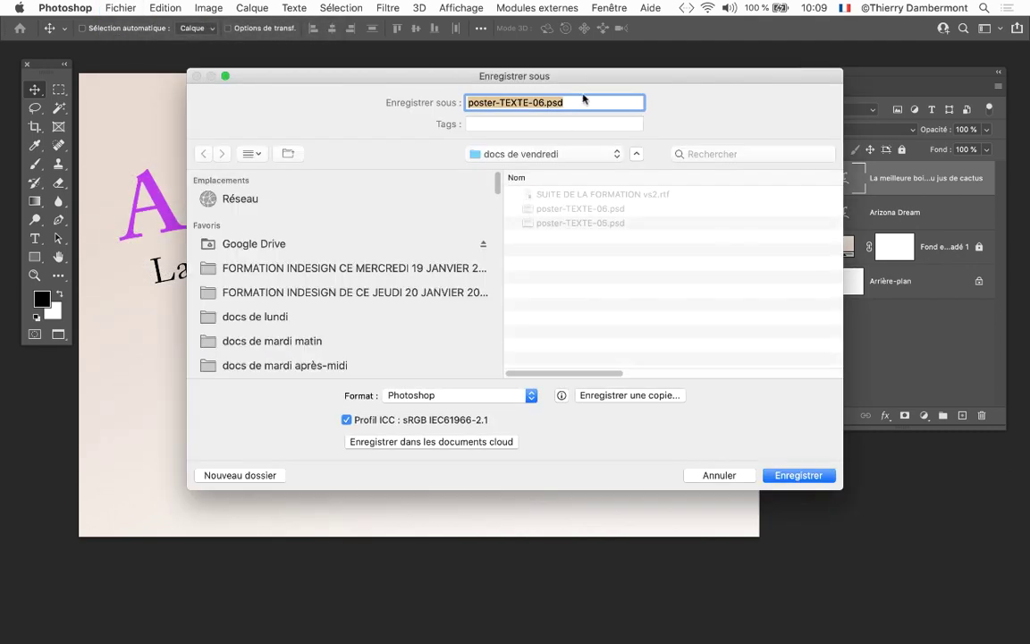
{"action": "triple_click", "coordinate": [558, 102]}
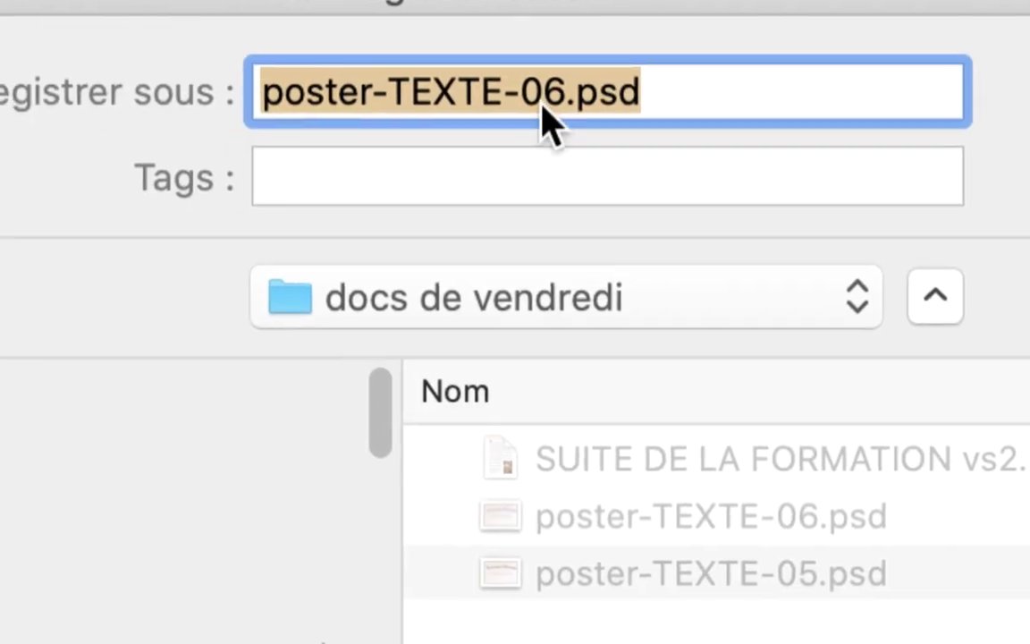
{"action": "left_click_drag", "start_coordinate": [488, 113], "coordinate": [501, 117]}
{"action": "type", "text": "7"}
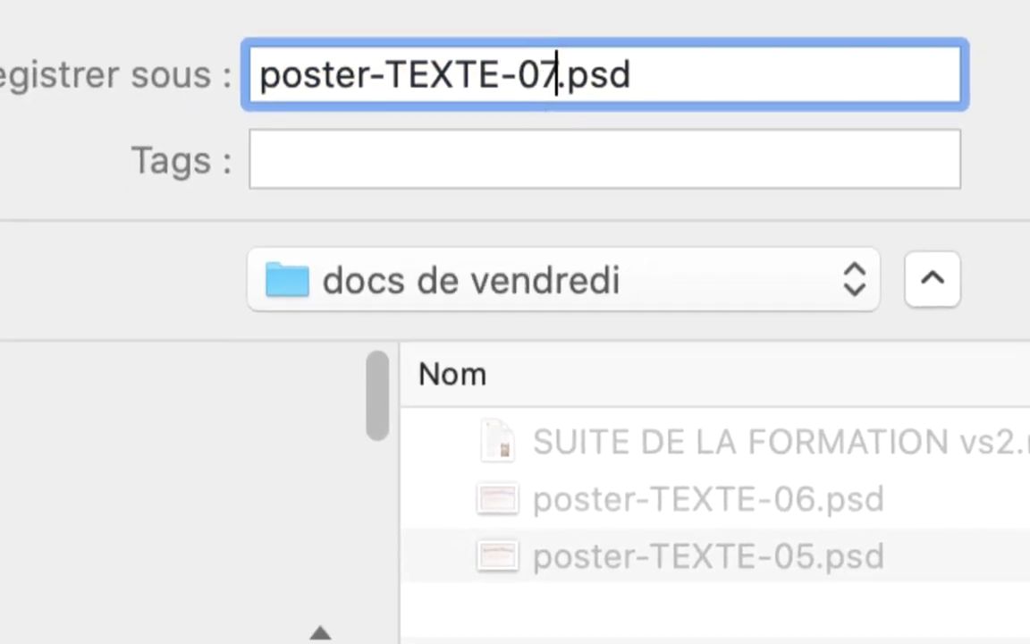
{"action": "key", "text": "Return"}
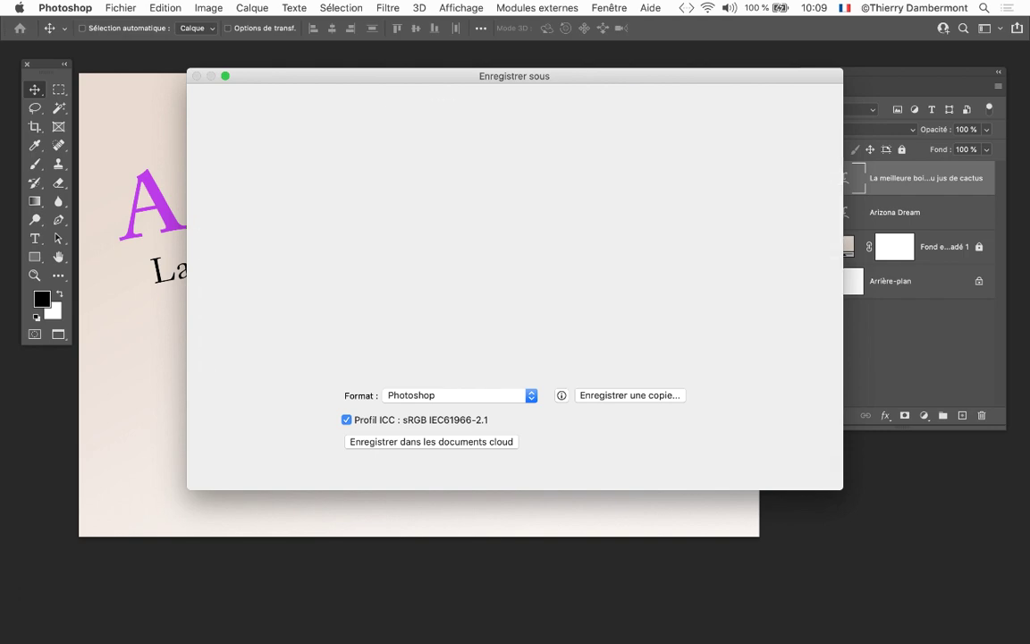
Switch to the TextEdit course notes and read the instruction about finding a freely usable background image on the web
{"action": "key", "text": "super+Tab"}
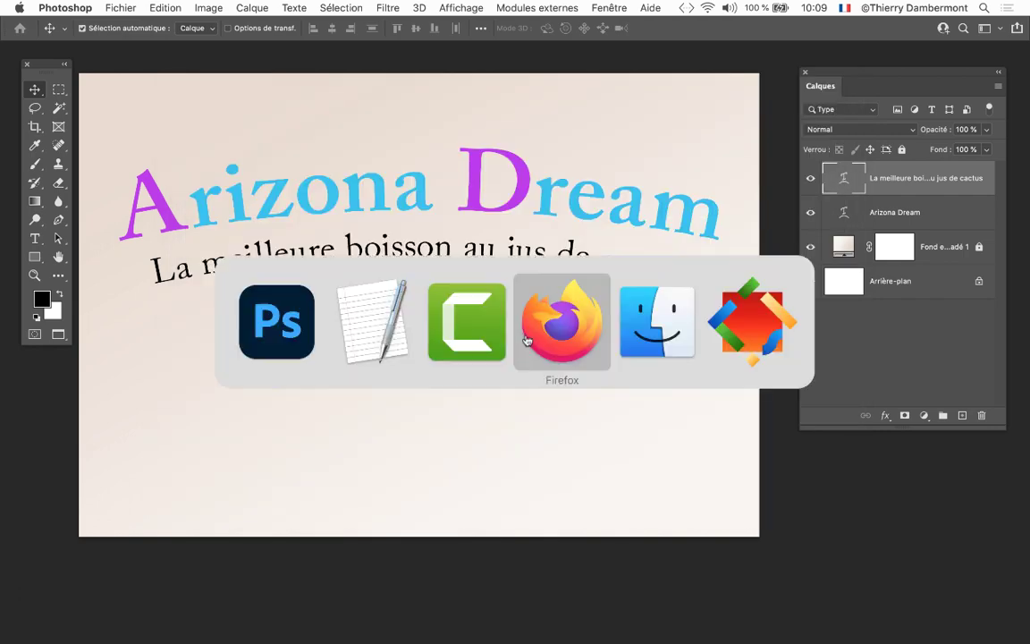
{"action": "scroll", "coordinate": [54, 401], "scroll_direction": "down", "scroll_amount": 3}
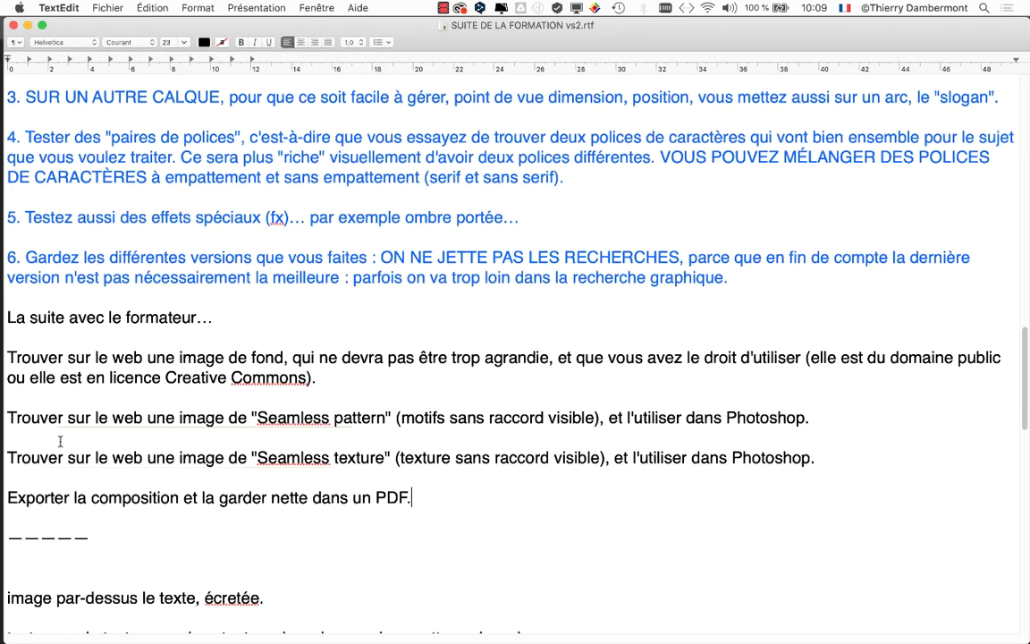
{"action": "scroll", "coordinate": [30, 363], "scroll_direction": "up", "scroll_amount": 3}
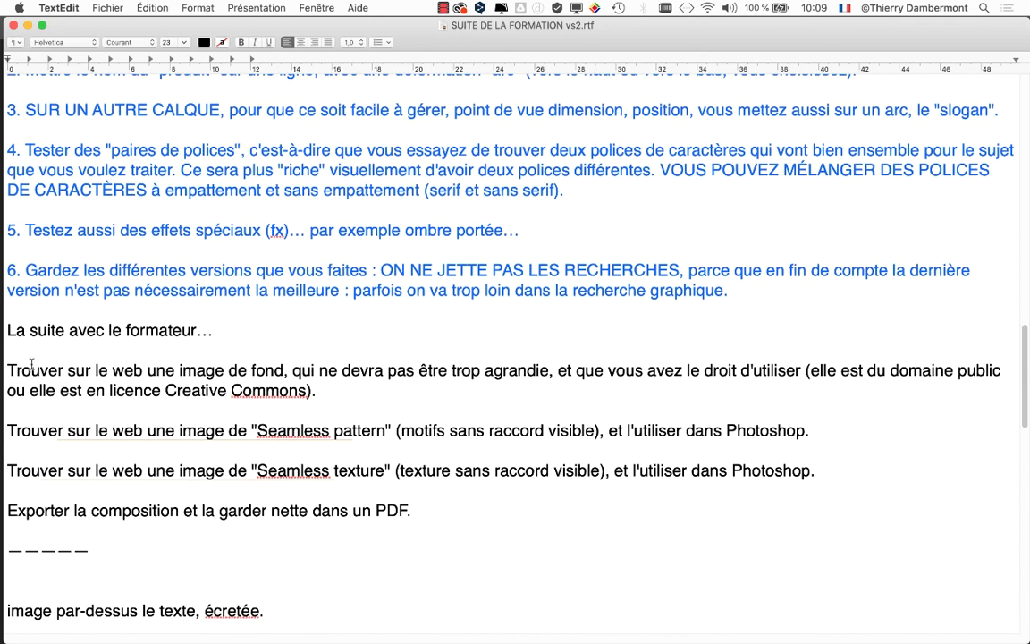
{"action": "left_click_drag", "start_coordinate": [29, 386], "coordinate": [438, 413]}
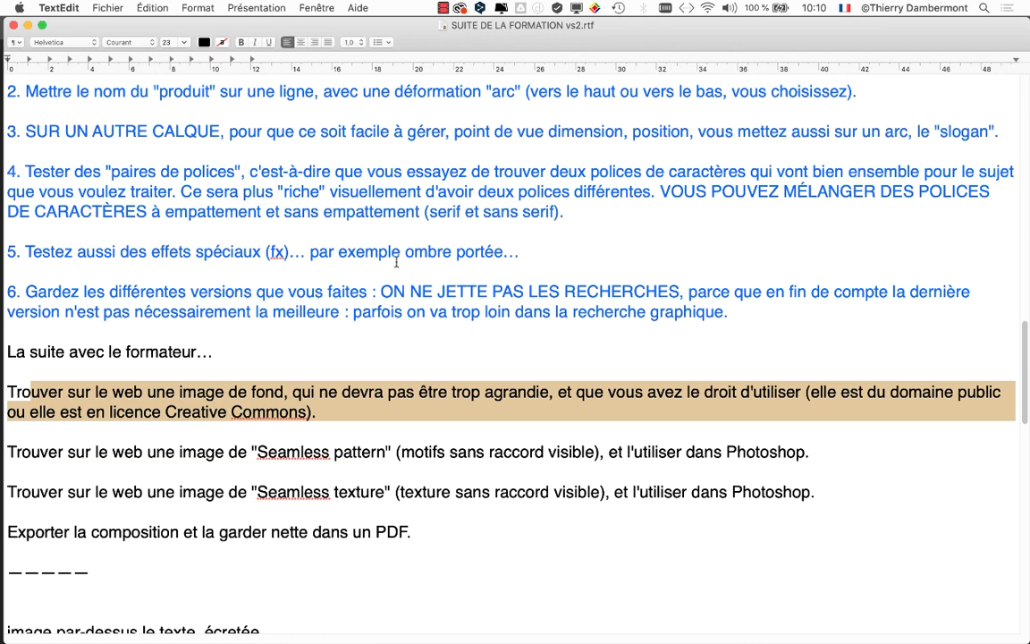
Switch to Photoshop and open the poster's Image Size settings, showing the width and height in centimetres
{"action": "key", "text": "super+Tab"}
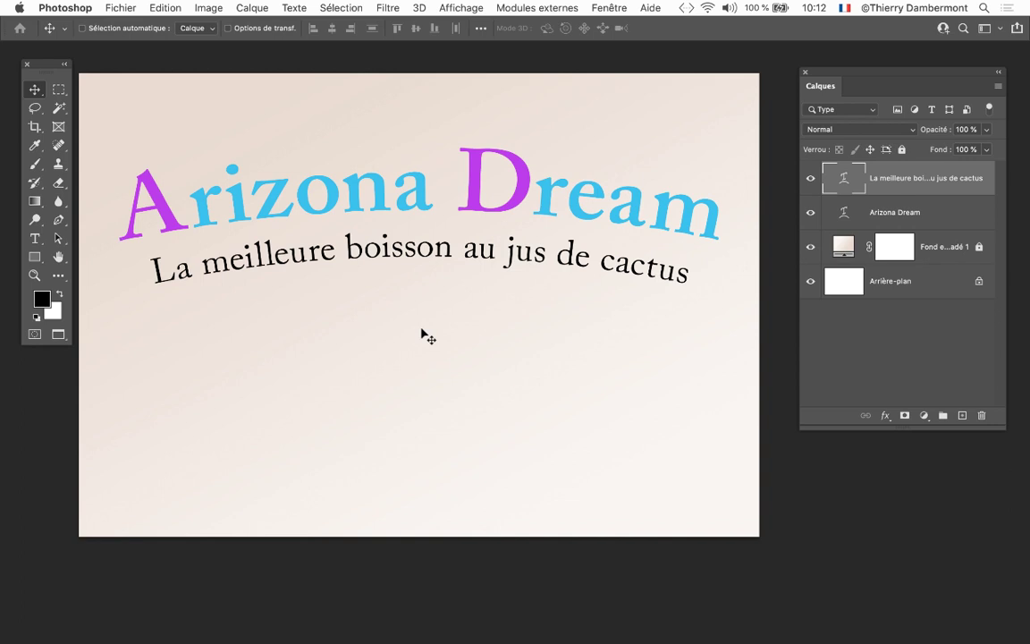
{"action": "left_click", "coordinate": [206, 7]}
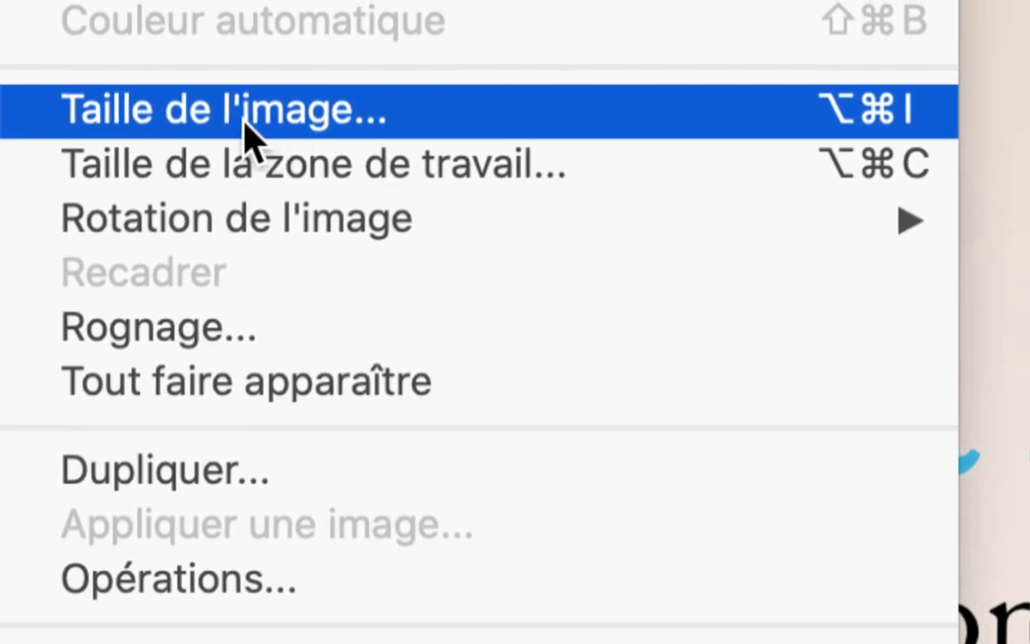
{"action": "left_click", "coordinate": [246, 132]}
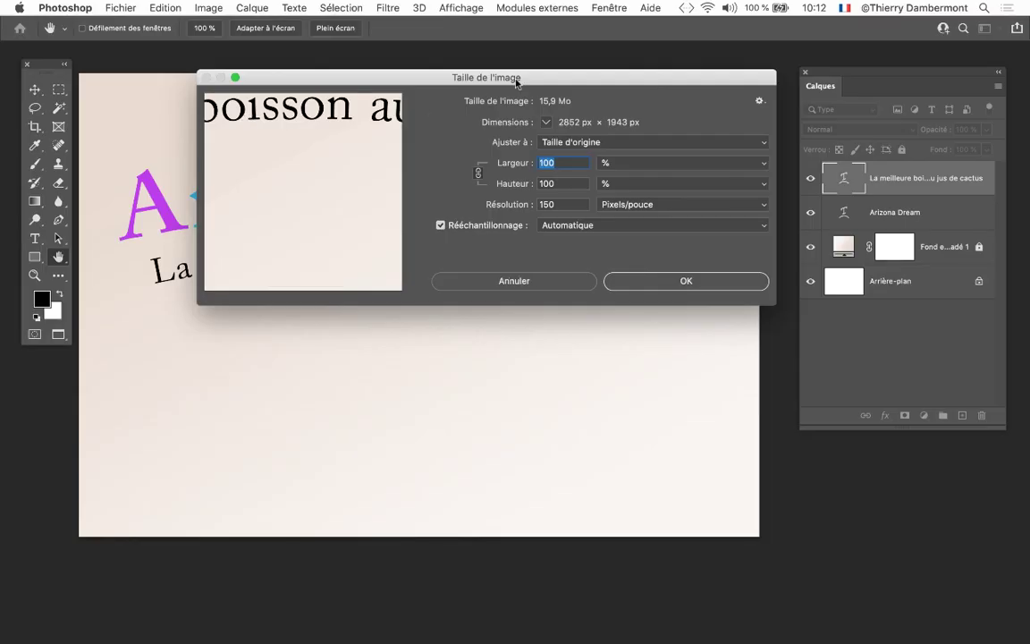
{"action": "left_click_drag", "start_coordinate": [501, 128], "coordinate": [487, 154]}
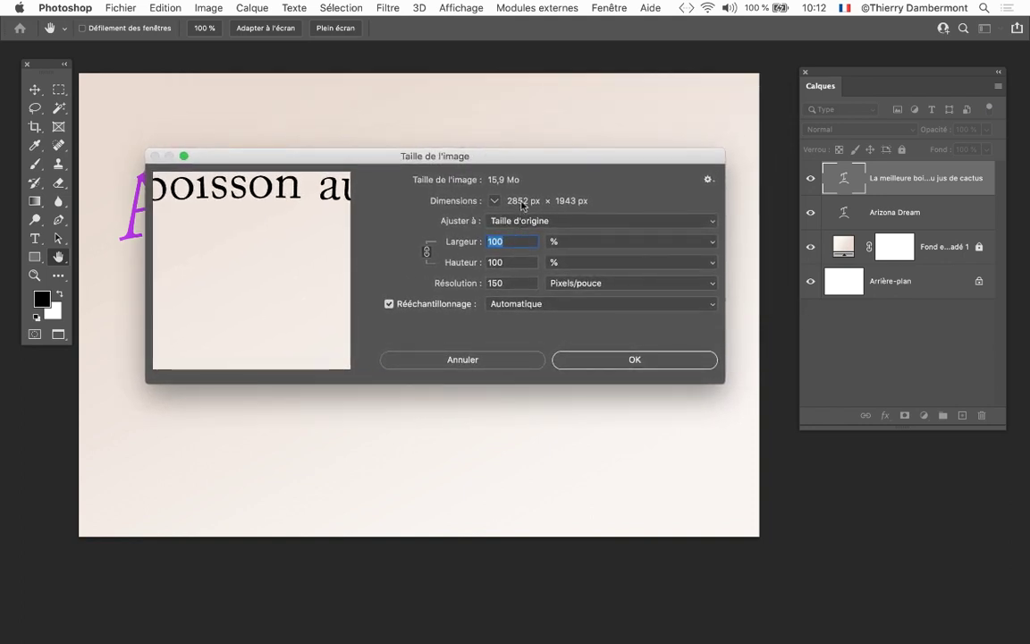
{"action": "key", "text": "alt"}
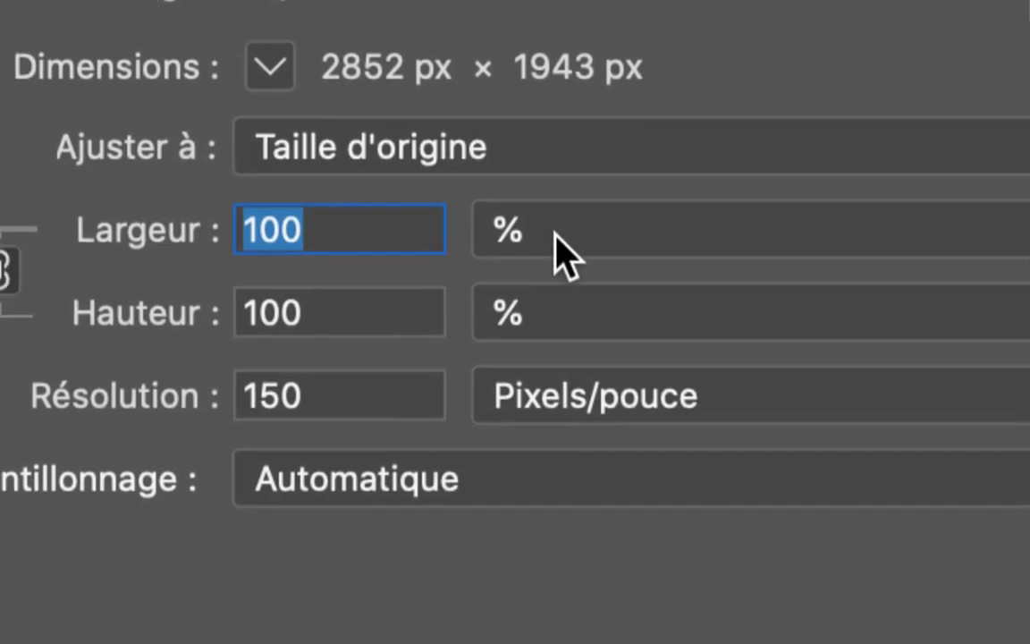
{"action": "left_click", "coordinate": [706, 336]}
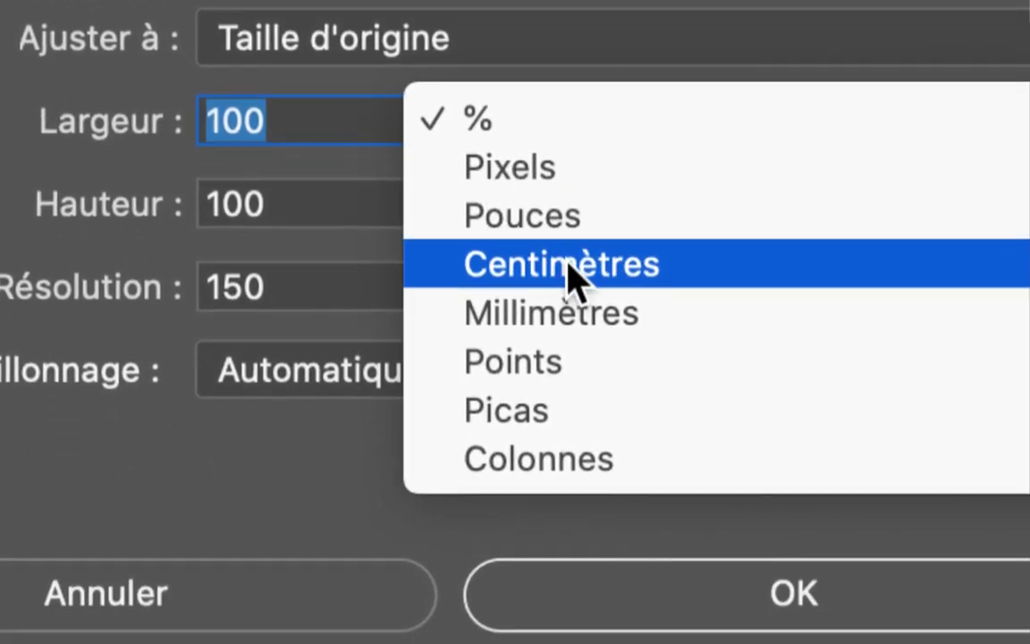
{"action": "left_click", "coordinate": [566, 259]}
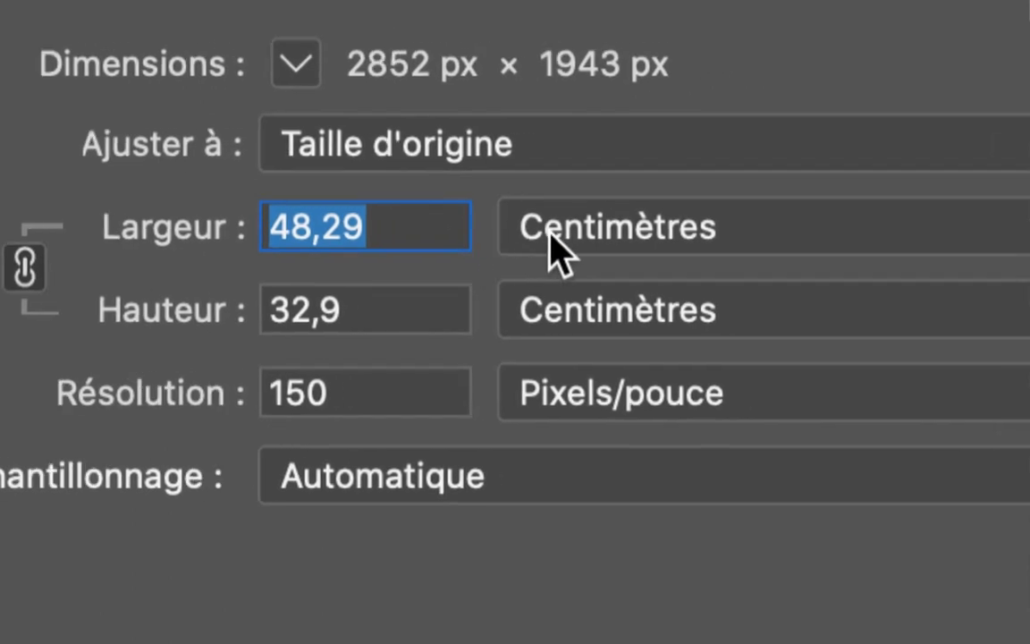
{"action": "left_click", "coordinate": [569, 253]}
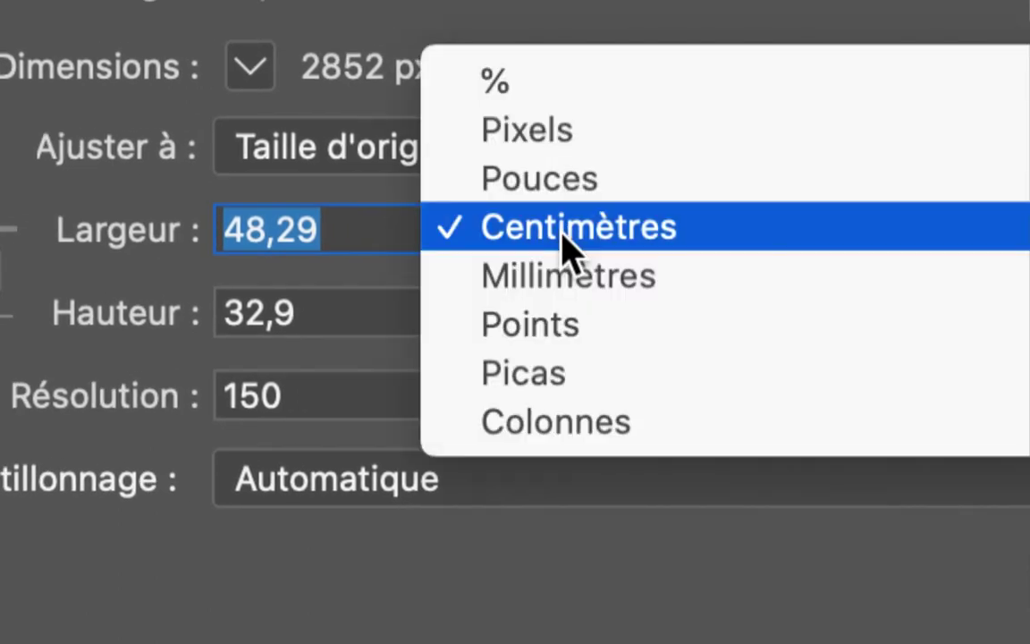
{"action": "left_click", "coordinate": [561, 235]}
Check the poster's width, height and resolution in the Image Size settings
{"action": "left_click", "coordinate": [351, 230]}
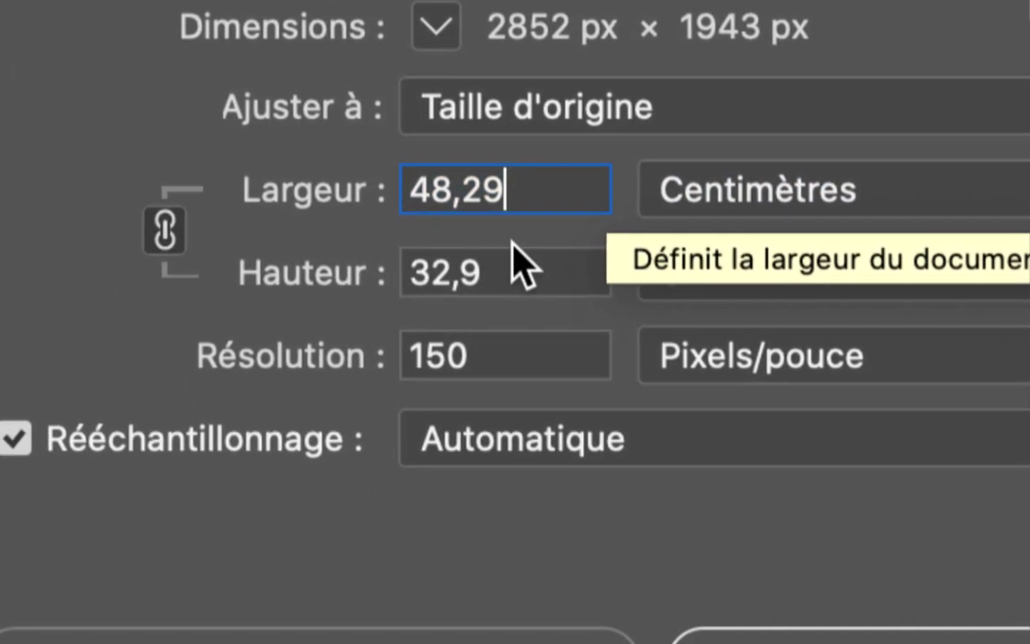
{"action": "left_click", "coordinate": [501, 272]}
{"action": "double_click", "coordinate": [502, 272]}
{"action": "double_click", "coordinate": [515, 190]}
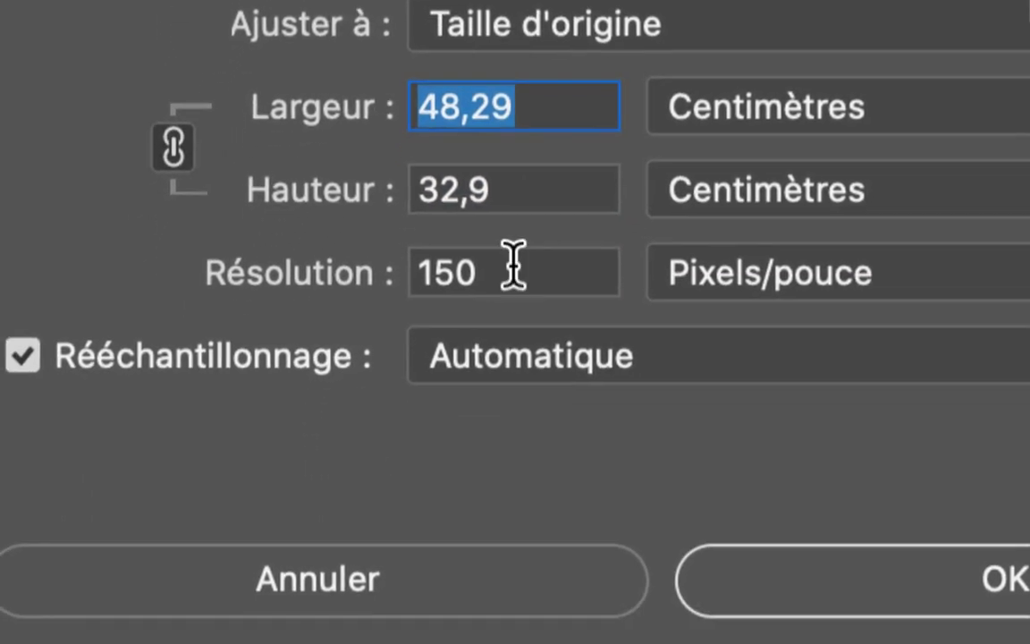
{"action": "double_click", "coordinate": [487, 343]}
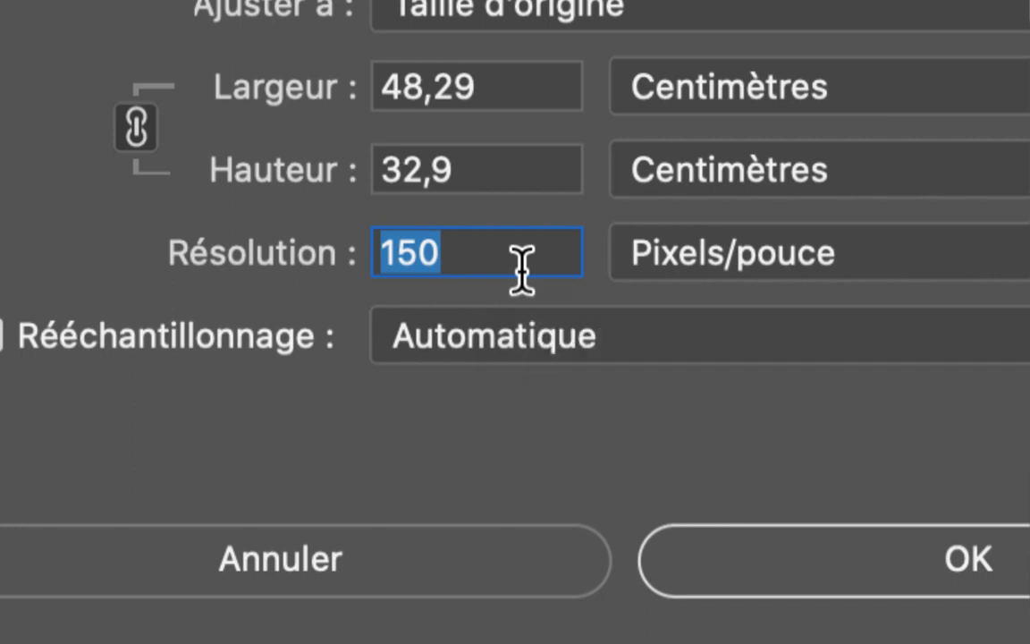
Switch to the TextEdit course notes and read the exercise line specifying the horizontal A3 format and its dimensions
{"action": "key", "text": "super+Tab"}
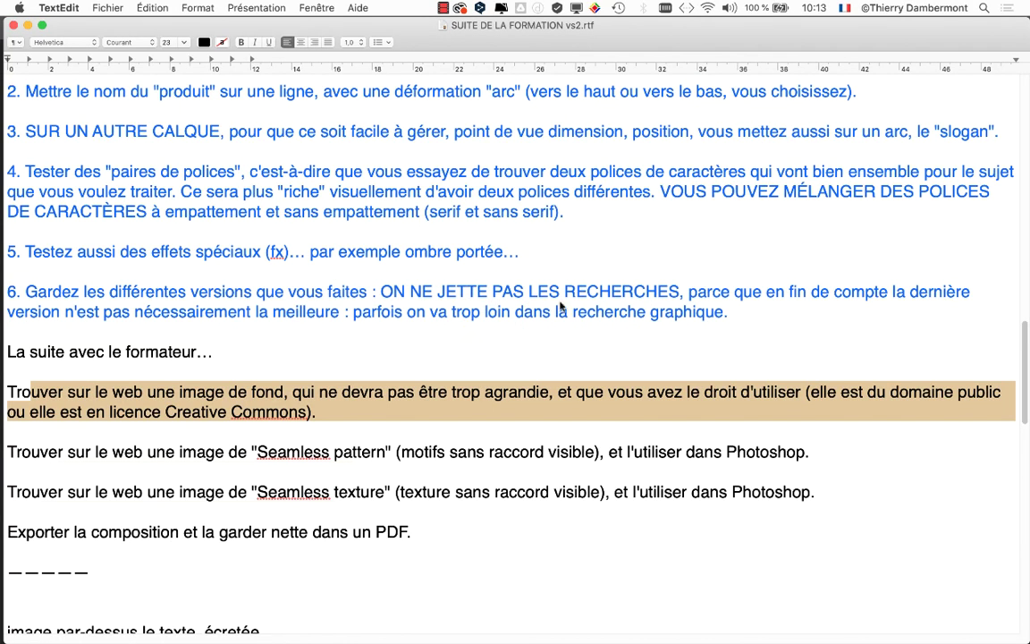
{"action": "scroll", "coordinate": [561, 308], "scroll_direction": "up", "scroll_amount": 5}
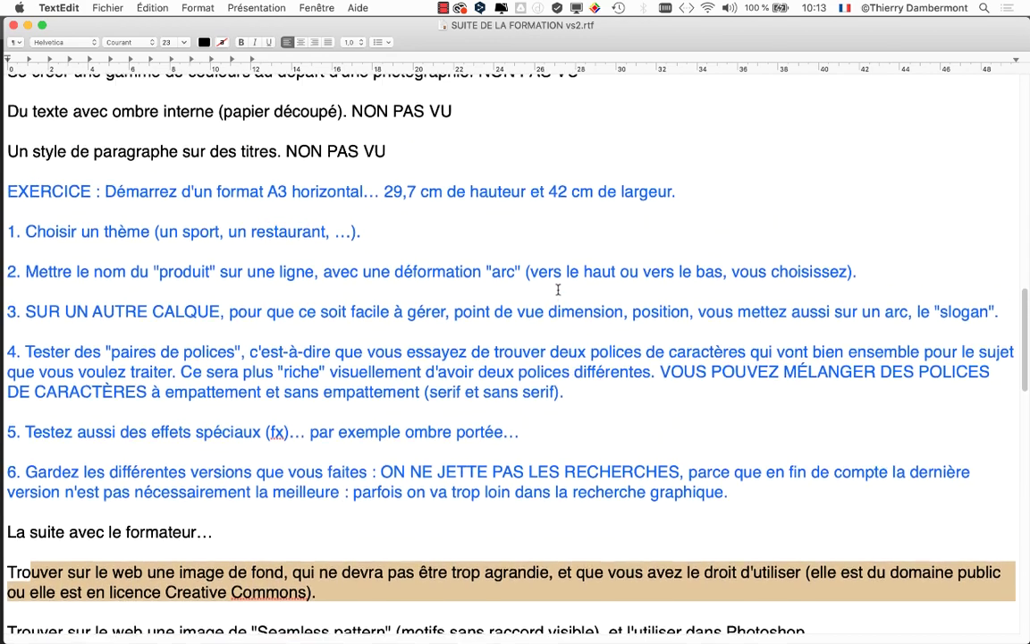
{"action": "left_click", "coordinate": [307, 192]}
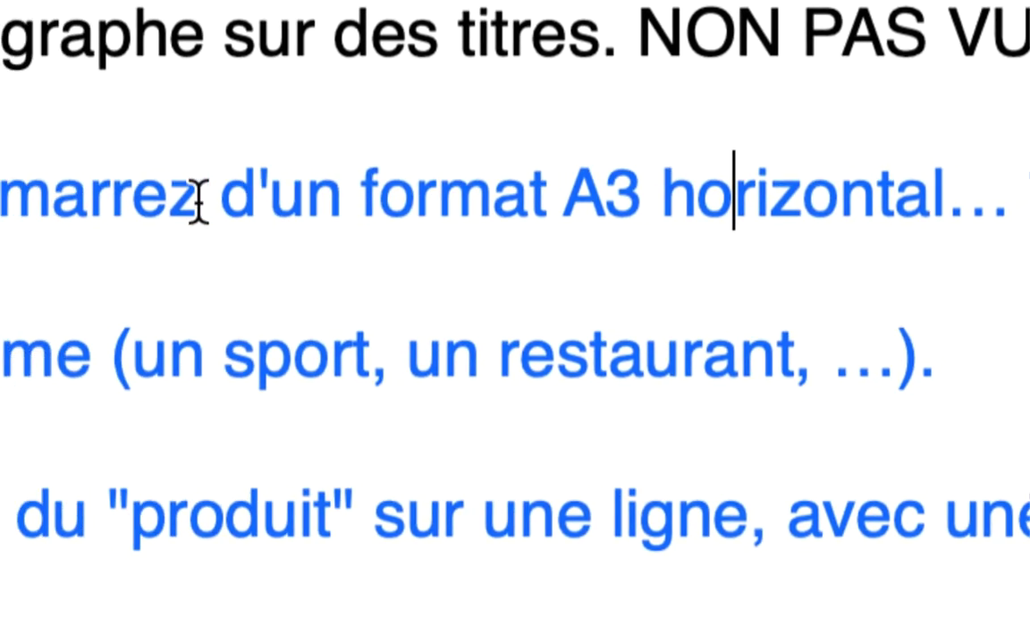
{"action": "left_click_drag", "start_coordinate": [147, 201], "coordinate": [1029, 200]}
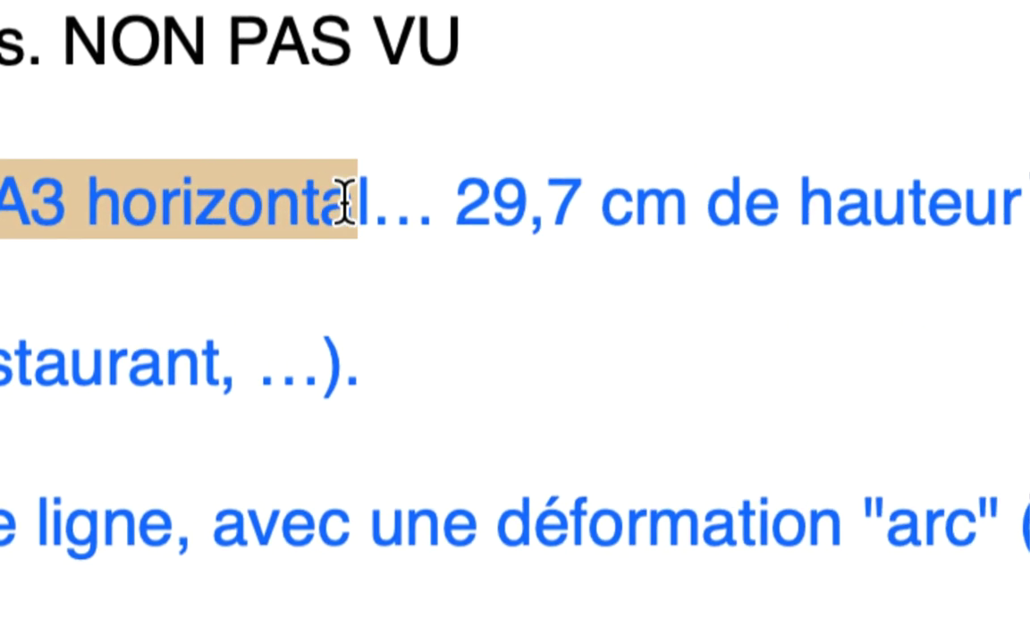
{"action": "left_click_drag", "start_coordinate": [347, 203], "coordinate": [351, 202]}
{"action": "left_click_drag", "start_coordinate": [445, 202], "coordinate": [1029, 204]}
{"action": "left_click_drag", "start_coordinate": [546, 202], "coordinate": [787, 204]}
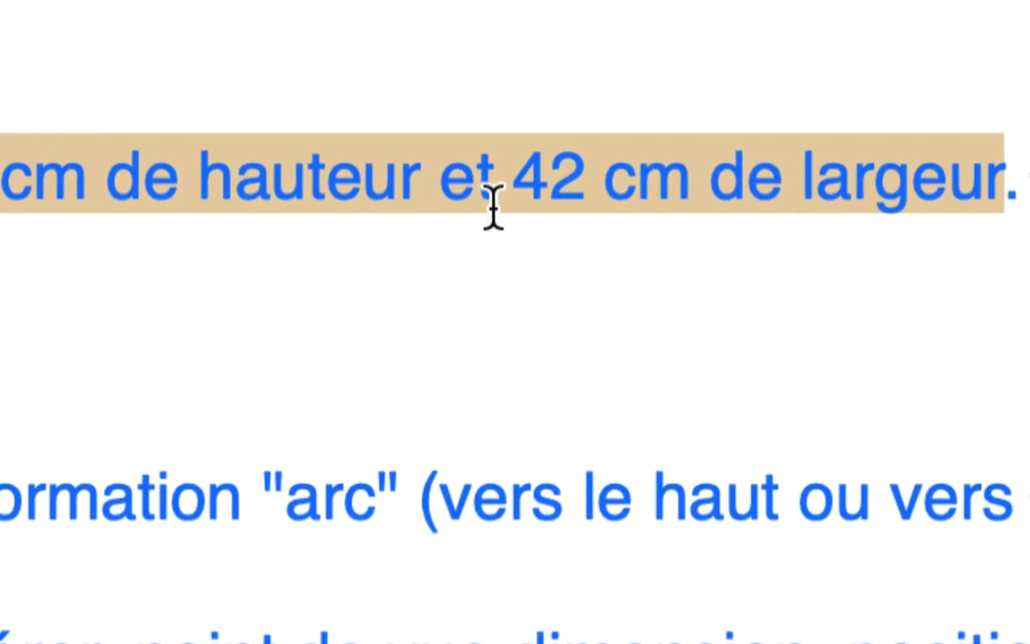
Add "150 dpi." at the end of the exercise line about the horizontal A3 format
{"action": "left_click", "coordinate": [607, 204]}
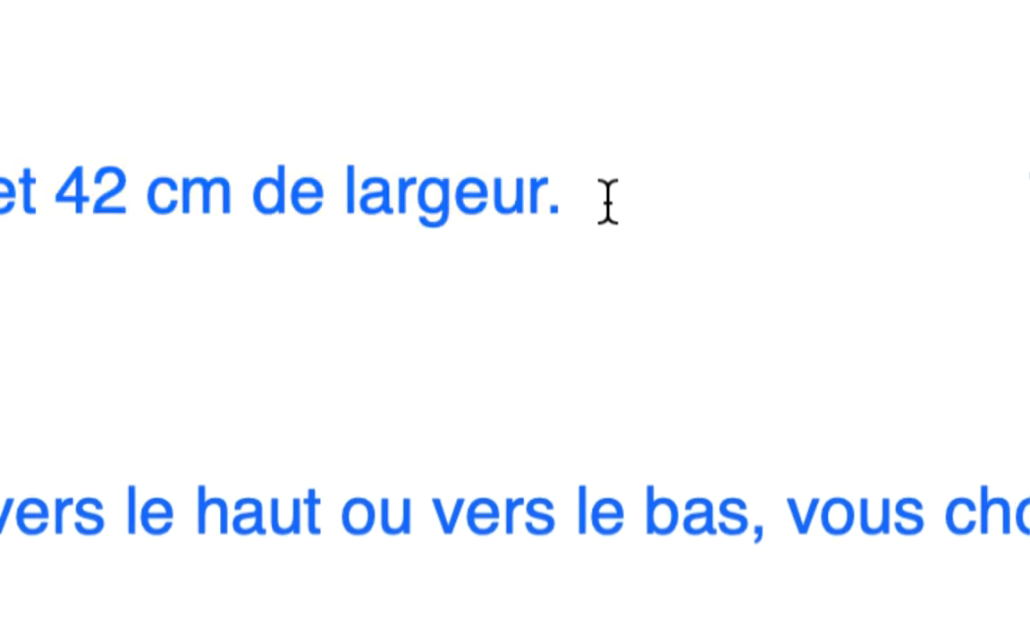
{"action": "type", "text": "150"}
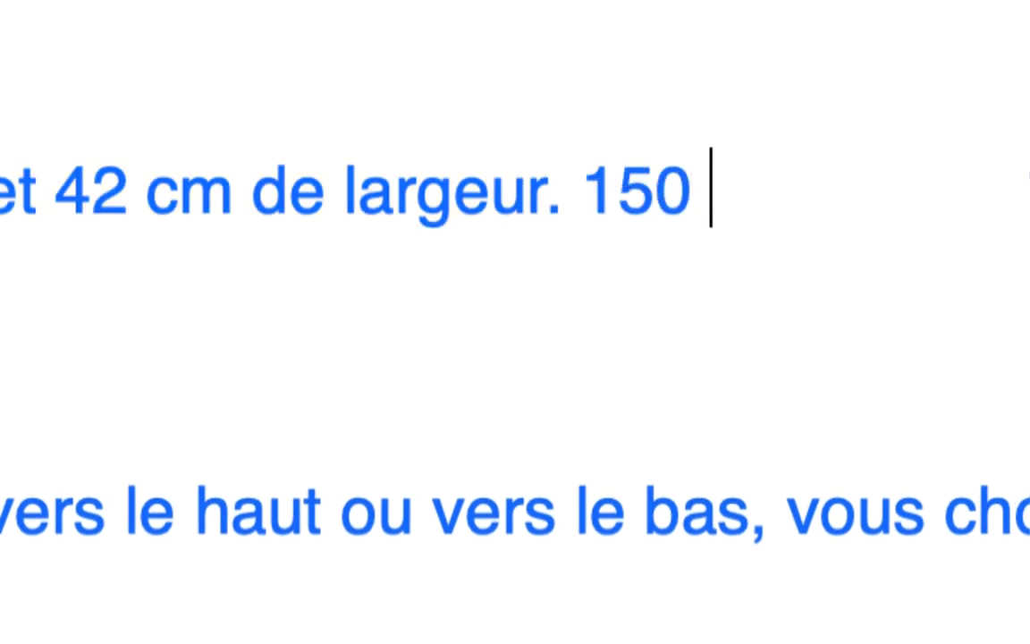
{"action": "type", "text": " dpi."}
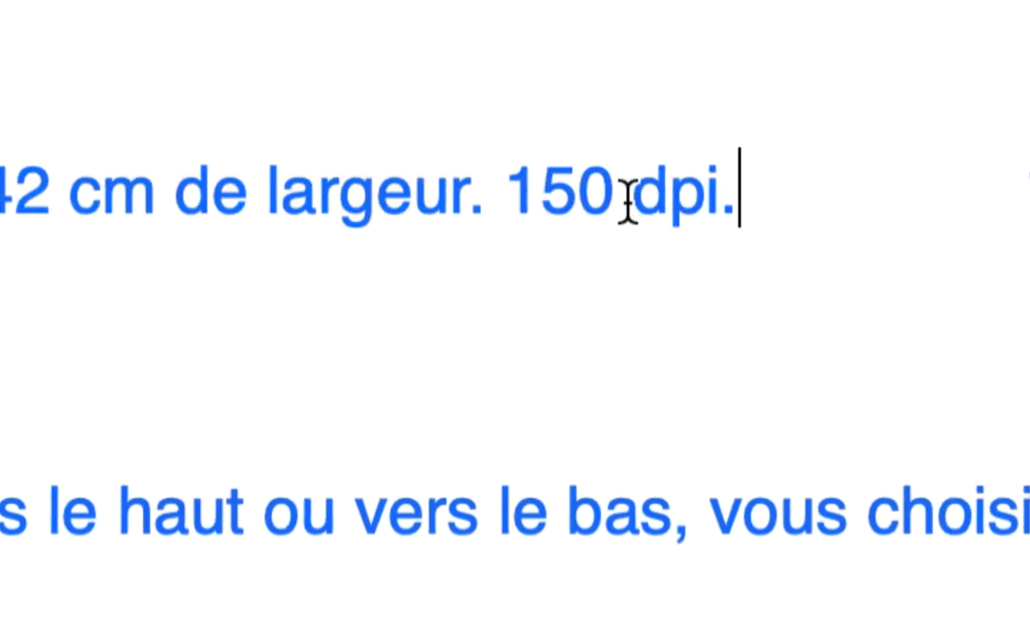
{"action": "left_click_drag", "start_coordinate": [740, 197], "coordinate": [499, 200]}
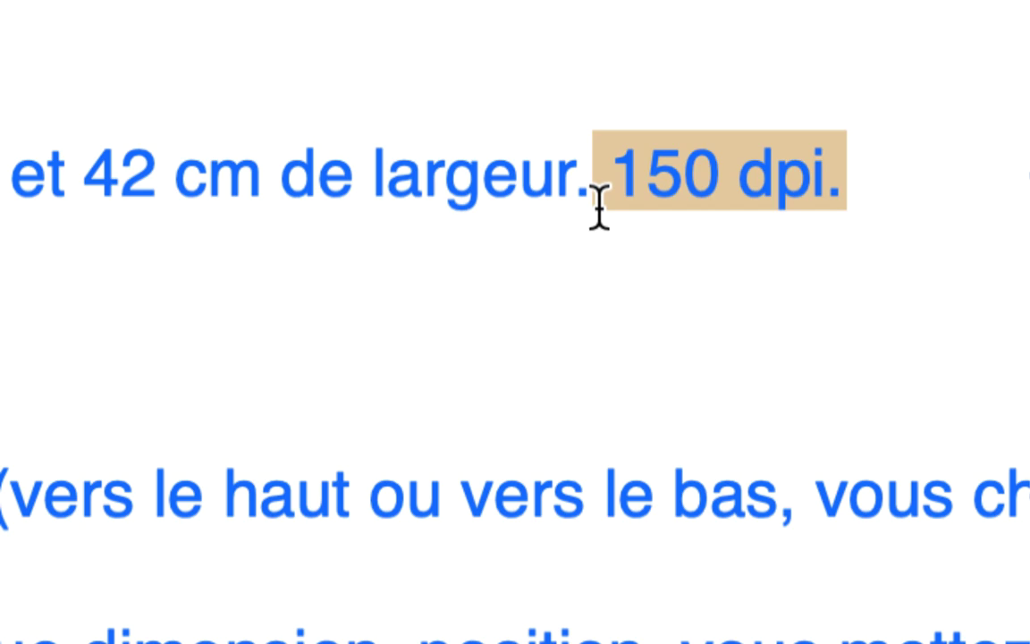
{"action": "left_click", "coordinate": [918, 189]}
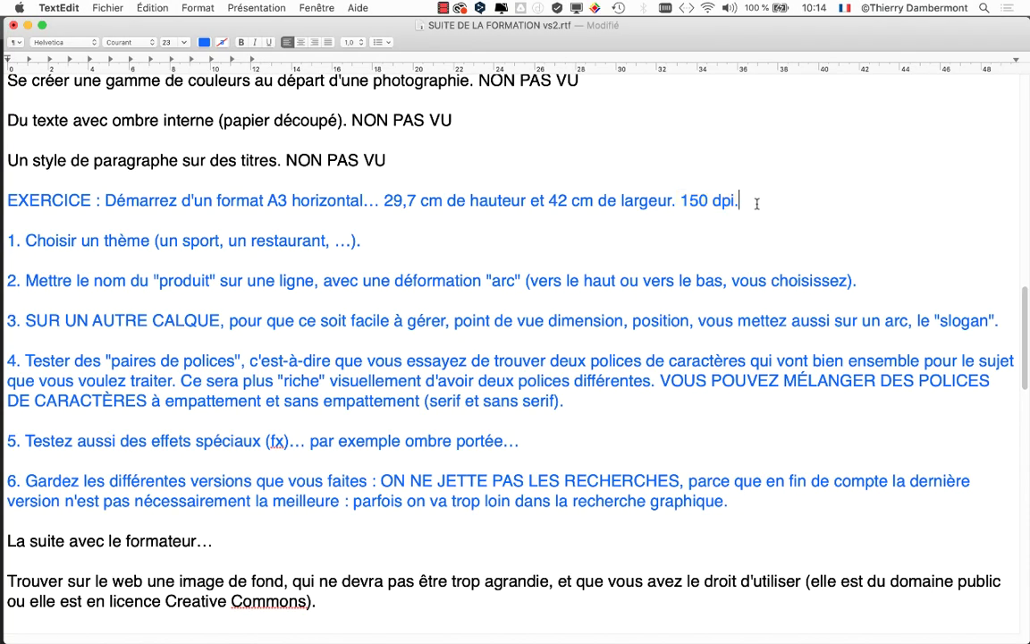
Return to Photoshop, review the poster's height and resolution in the Image Size settings, and close them without applying changes
{"action": "key", "text": "super+Tab"}
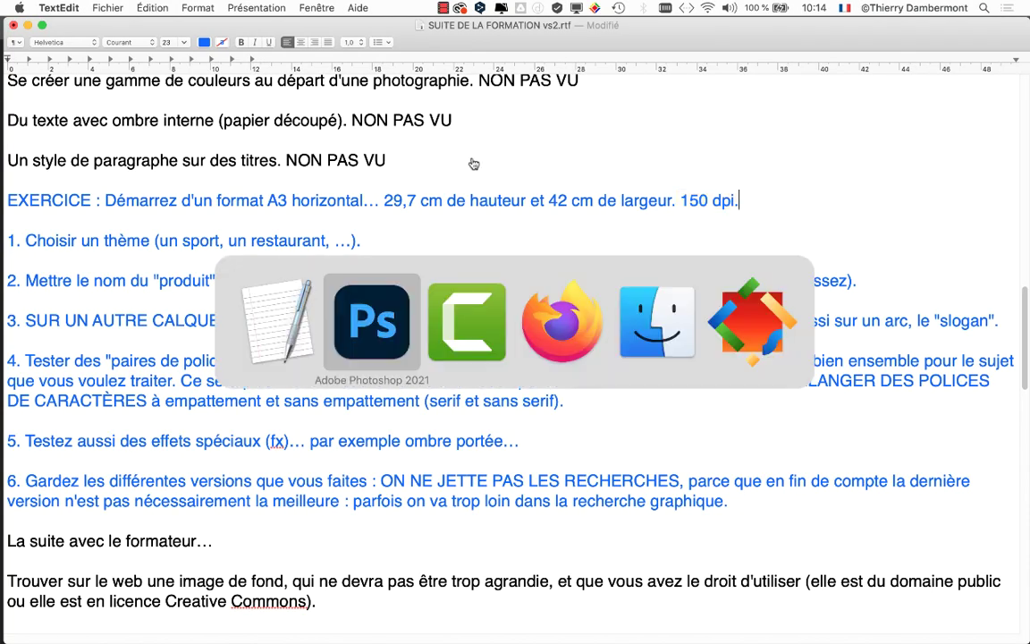
{"action": "left_click", "coordinate": [465, 337]}
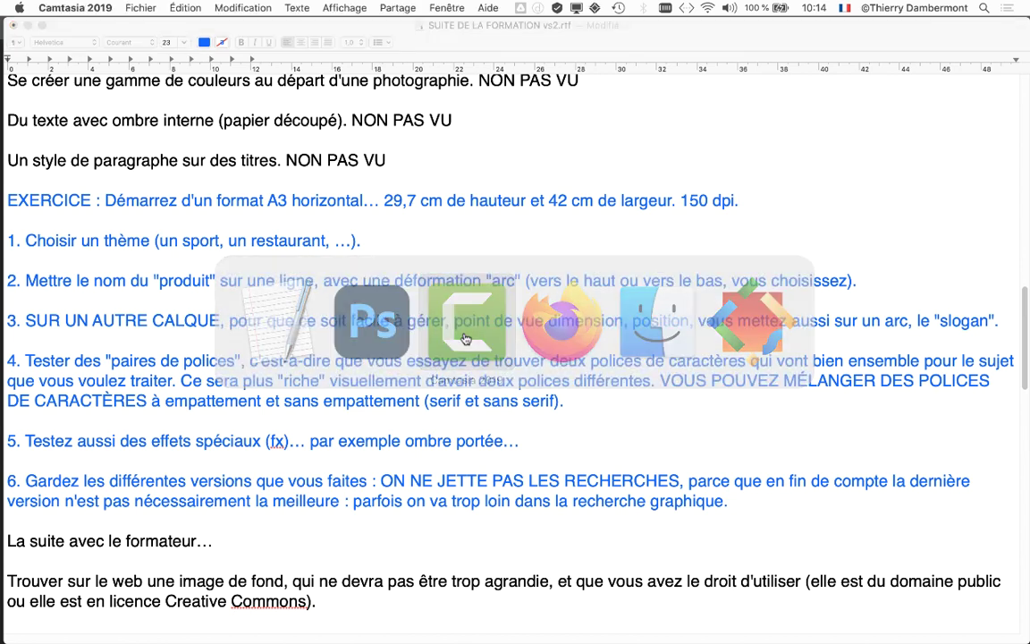
{"action": "key", "text": "super+Tab"}
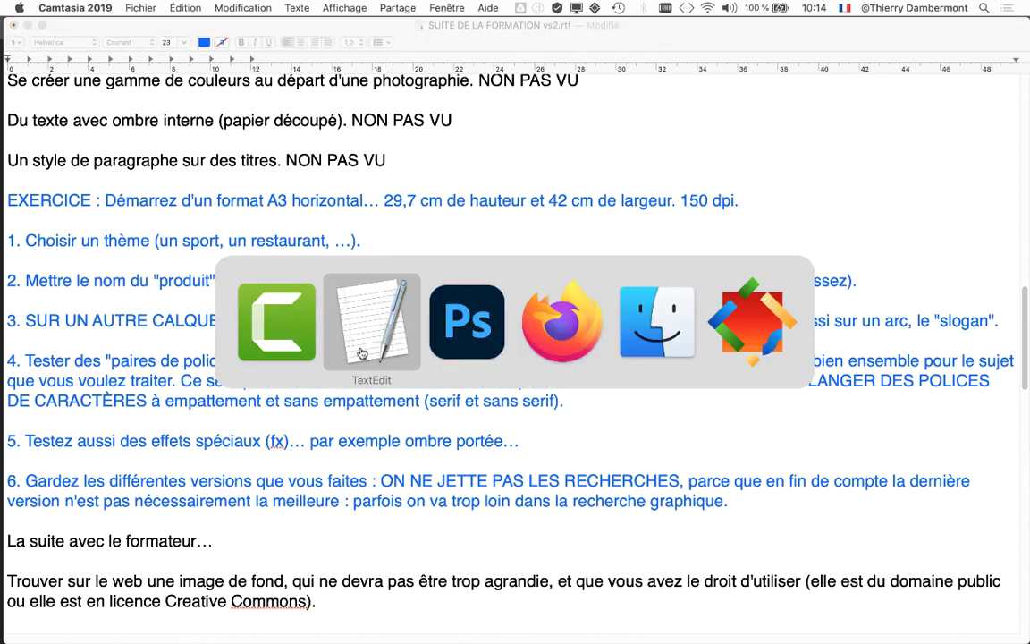
{"action": "left_click", "coordinate": [442, 332]}
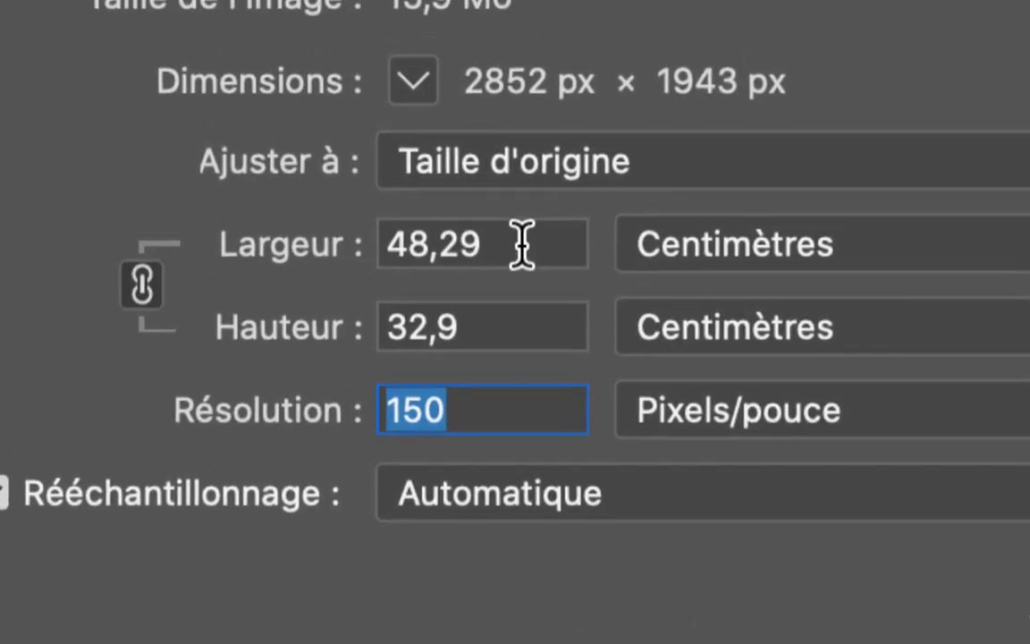
{"action": "left_click", "coordinate": [500, 178]}
{"action": "double_click", "coordinate": [580, 338]}
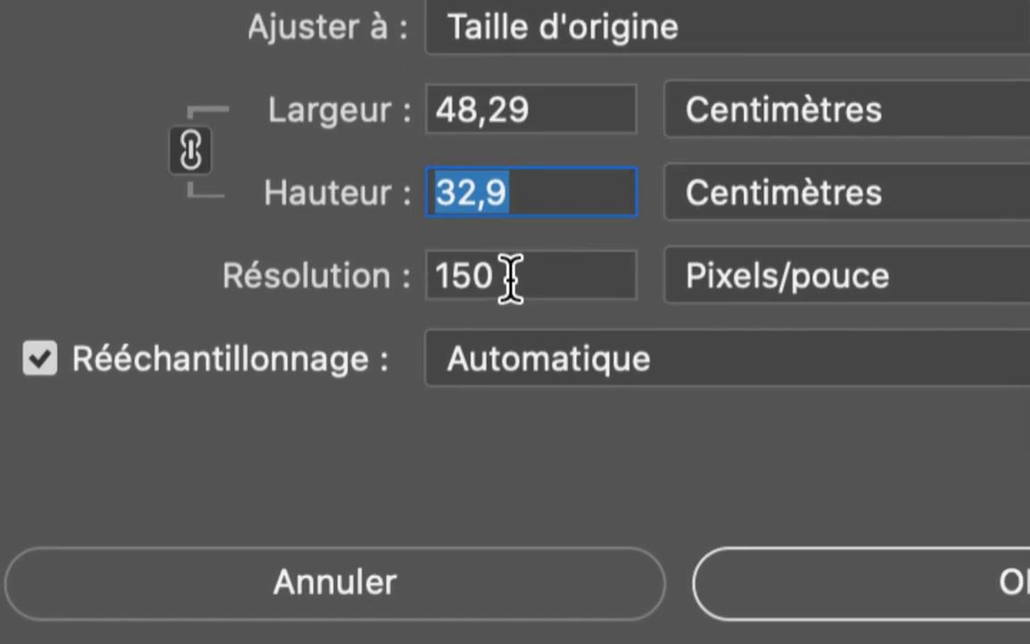
{"action": "double_click", "coordinate": [510, 279]}
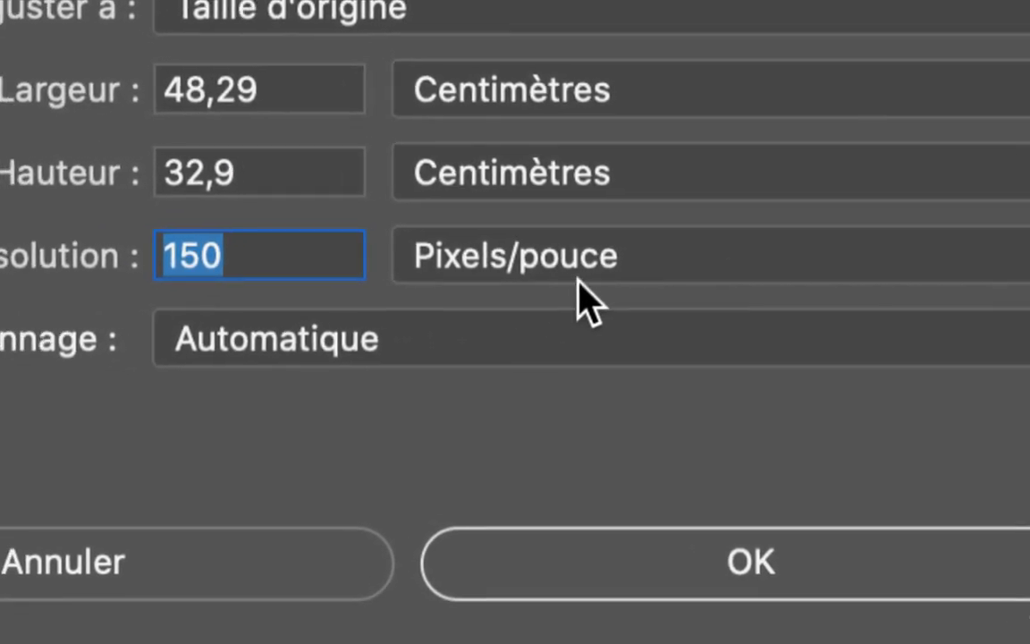
{"action": "left_click", "coordinate": [508, 280]}
{"action": "double_click", "coordinate": [438, 264]}
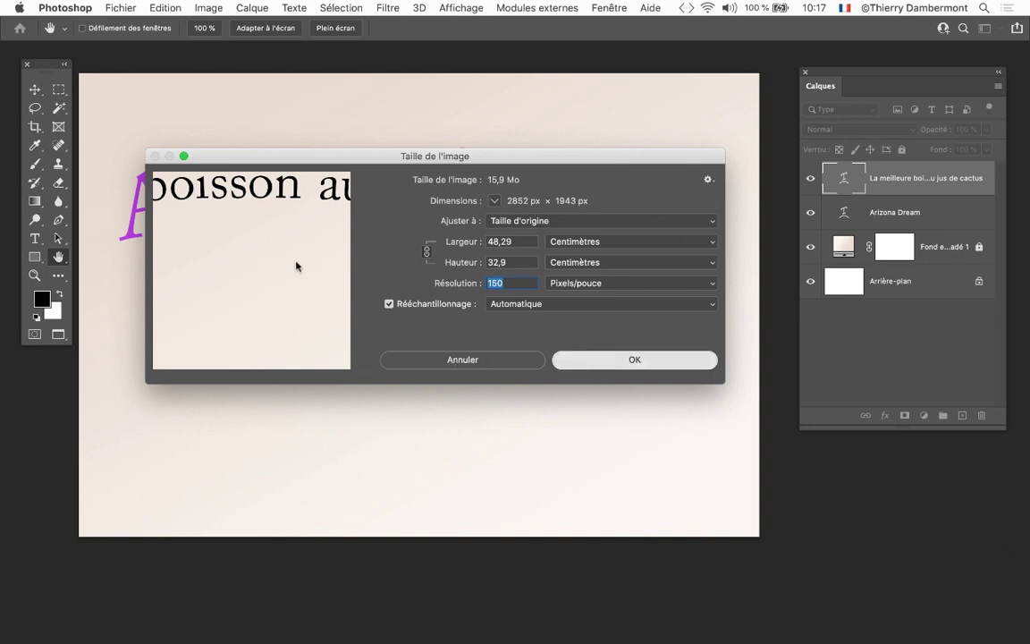
{"action": "key", "text": "Escape"}
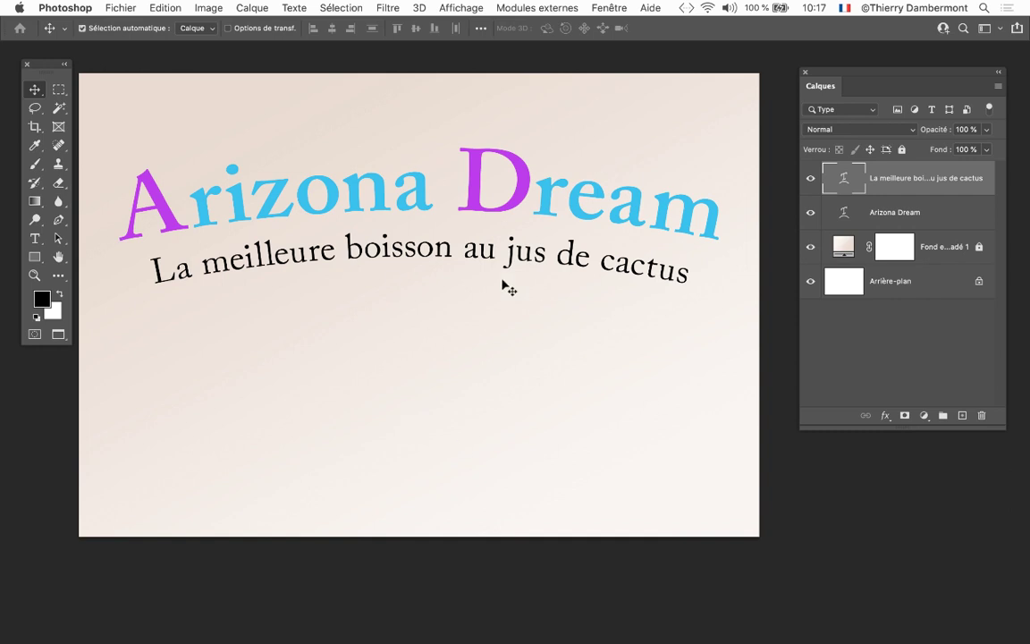
Switch to Firefox and open a new browser window
{"action": "key", "text": "super+Tab"}
{"action": "key", "text": "super+Tab"}
{"action": "left_click", "coordinate": [562, 346]}
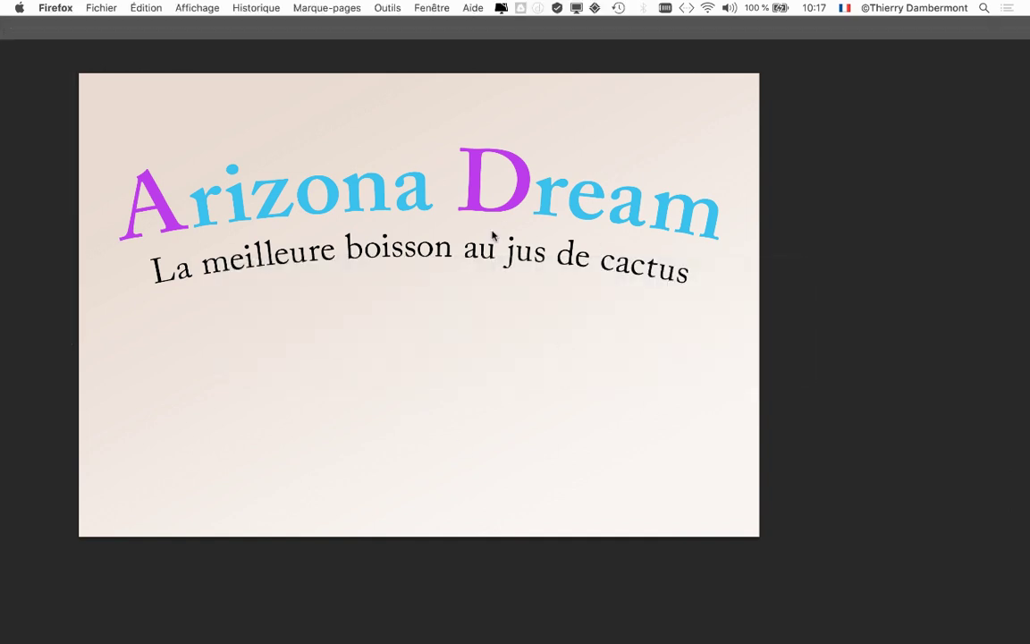
{"action": "left_click", "coordinate": [101, 7]}
{"action": "left_click", "coordinate": [117, 38]}
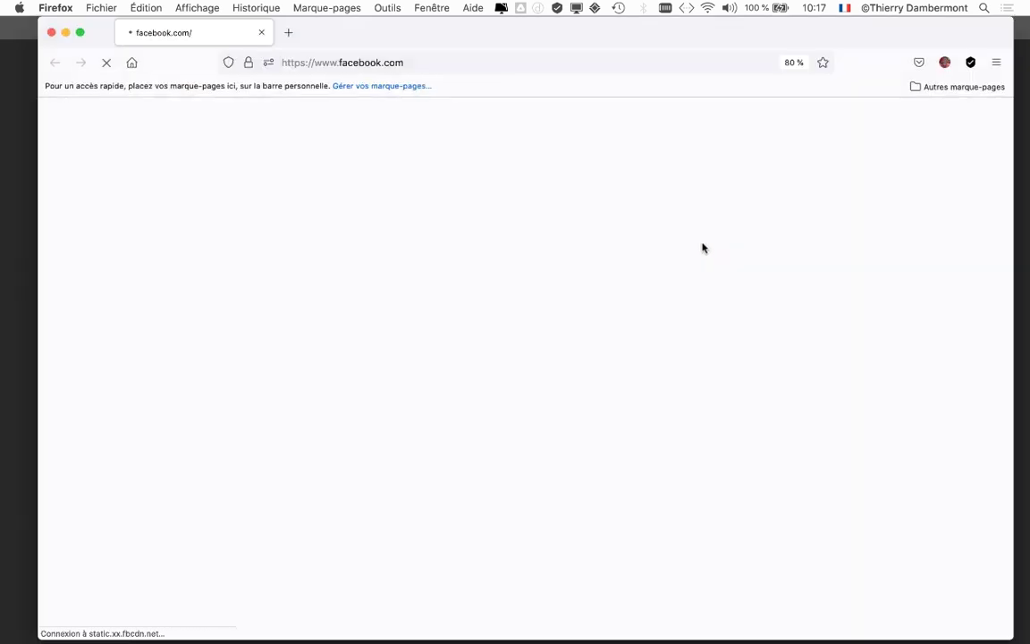
Open bing.com in a new browser tab
{"action": "key", "text": "super+t"}
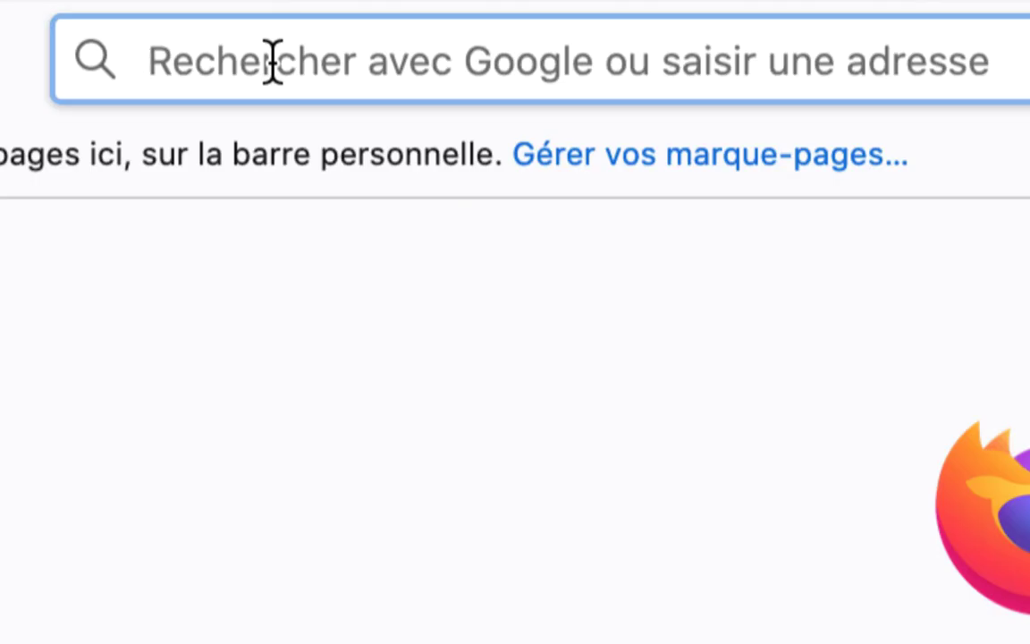
{"action": "type", "text": "bing"}
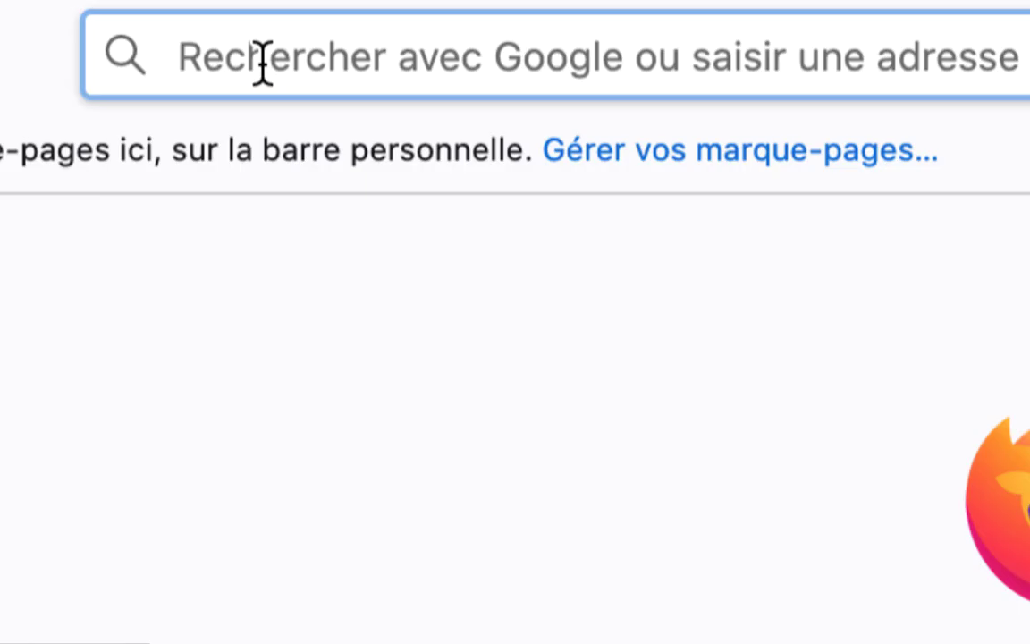
{"action": "type", "text": "bing."}
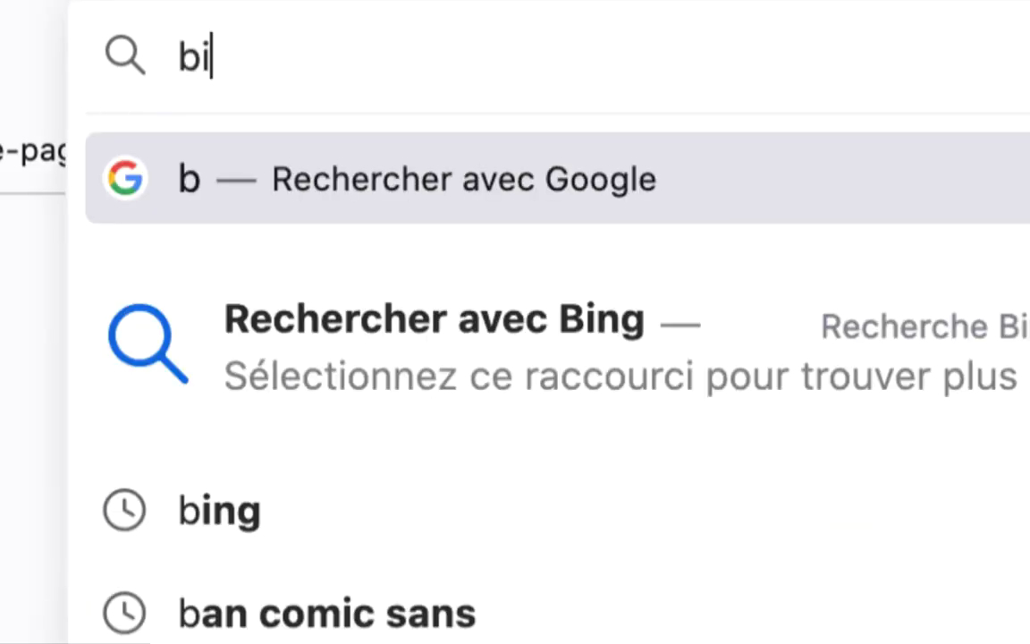
{"action": "type", "text": "com"}
{"action": "key", "text": "Return"}
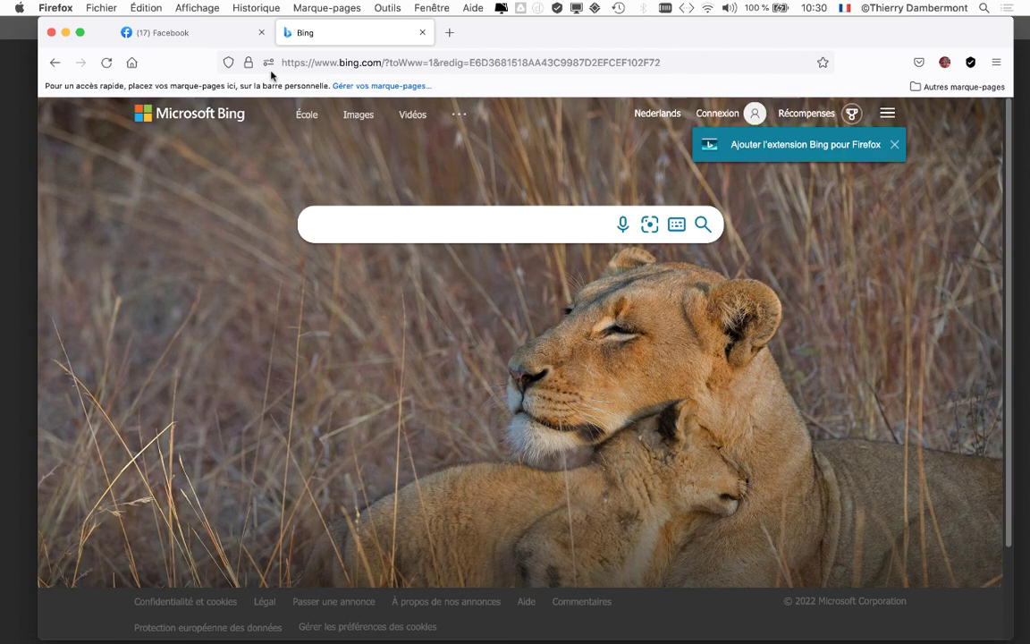
Reposition and widen the browser window, and dismiss the offer to personalise Bing with the Firefox extension
{"action": "left_click_drag", "start_coordinate": [481, 31], "coordinate": [447, 30]}
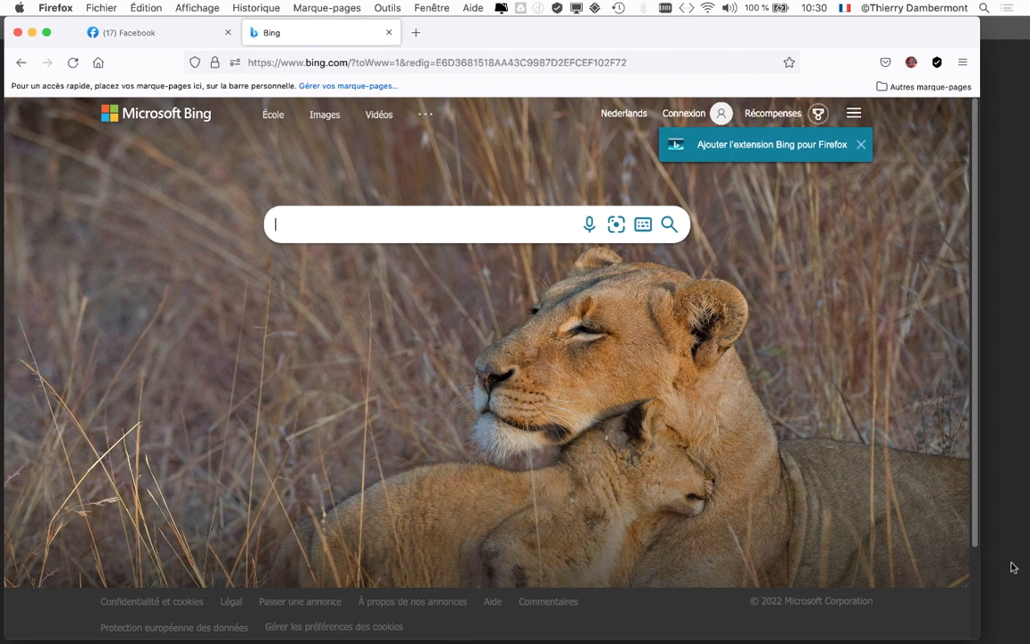
{"action": "left_click_drag", "start_coordinate": [976, 633], "coordinate": [1019, 636]}
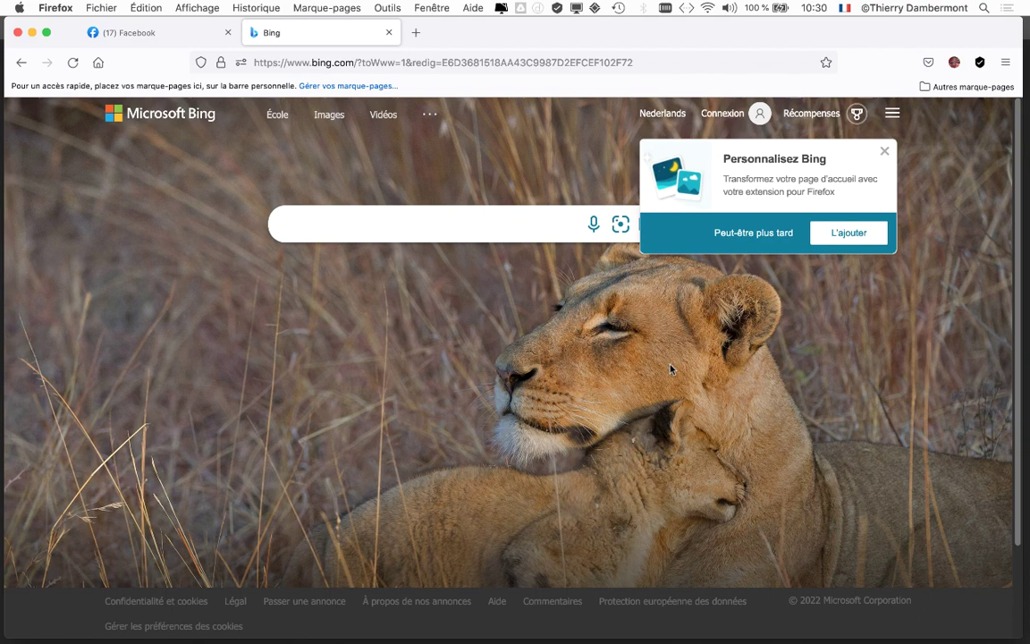
{"action": "left_click", "coordinate": [885, 152]}
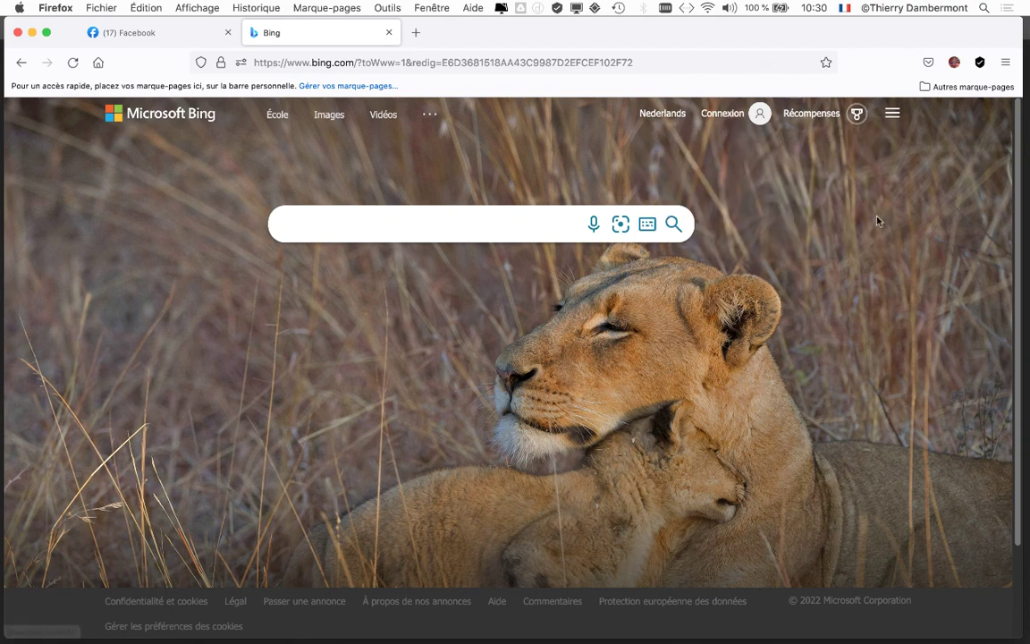
Highlight "bing.com" in the page's web address
{"action": "left_click", "coordinate": [367, 225]}
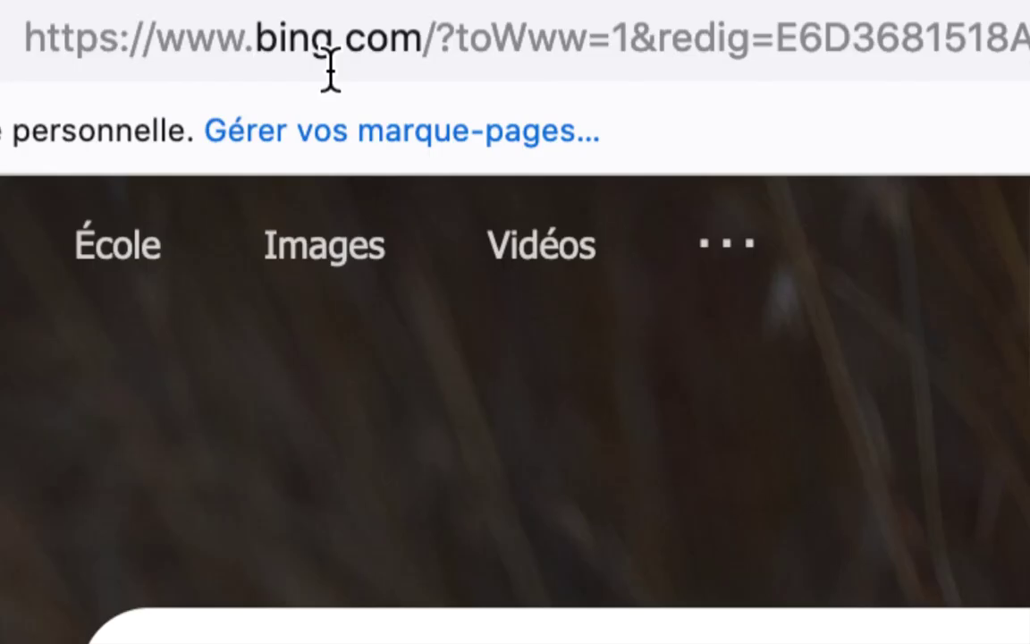
{"action": "left_click", "coordinate": [418, 40]}
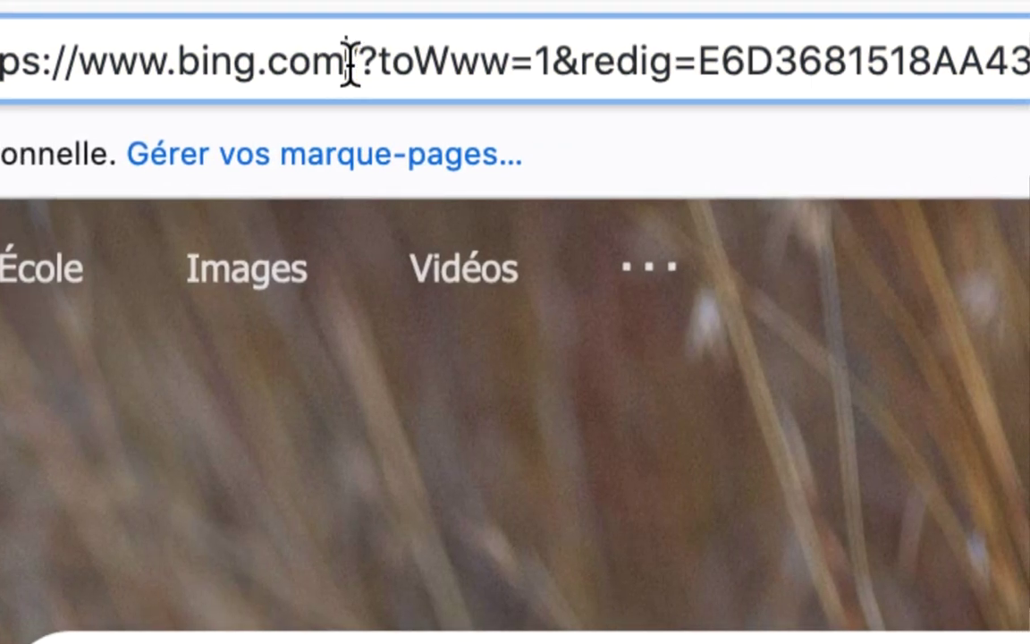
{"action": "left_click_drag", "start_coordinate": [349, 63], "coordinate": [184, 60]}
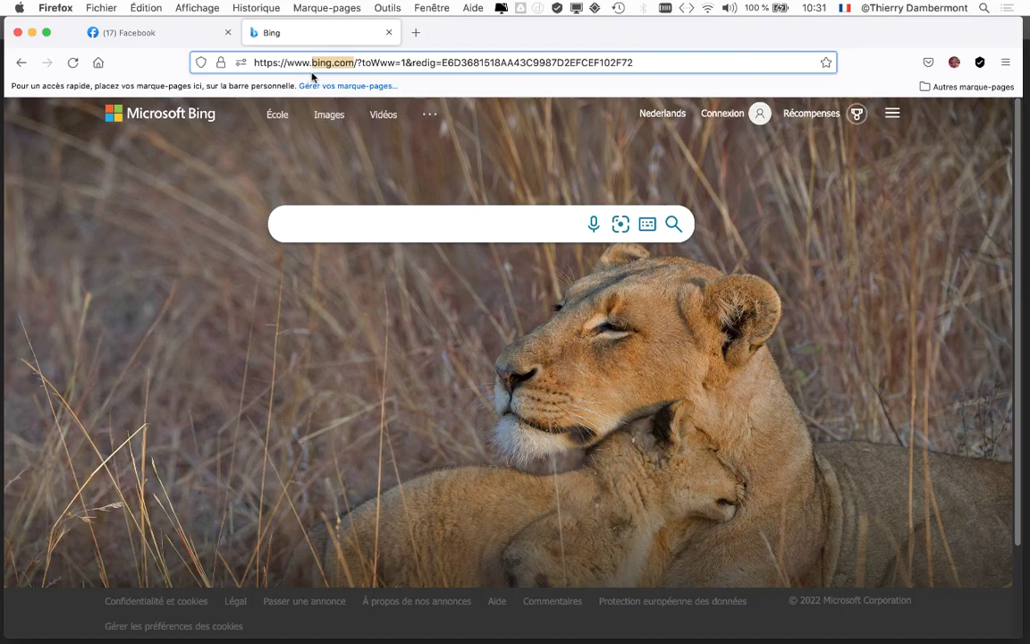
Search Bing for "foret" and switch to the image results
{"action": "left_click", "coordinate": [291, 222]}
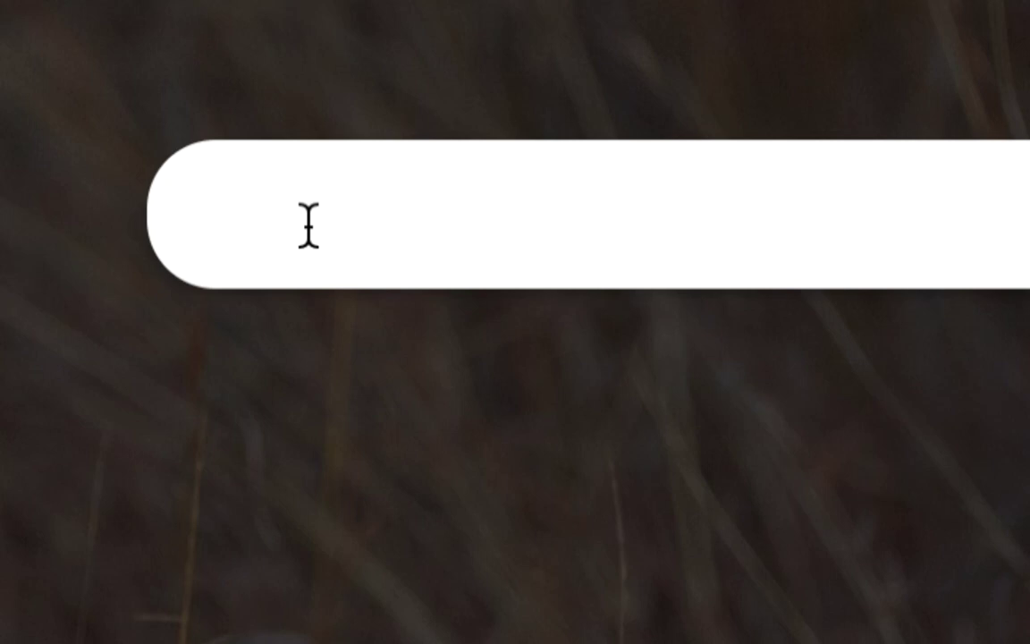
{"action": "type", "text": "foret"}
{"action": "key", "text": "Return"}
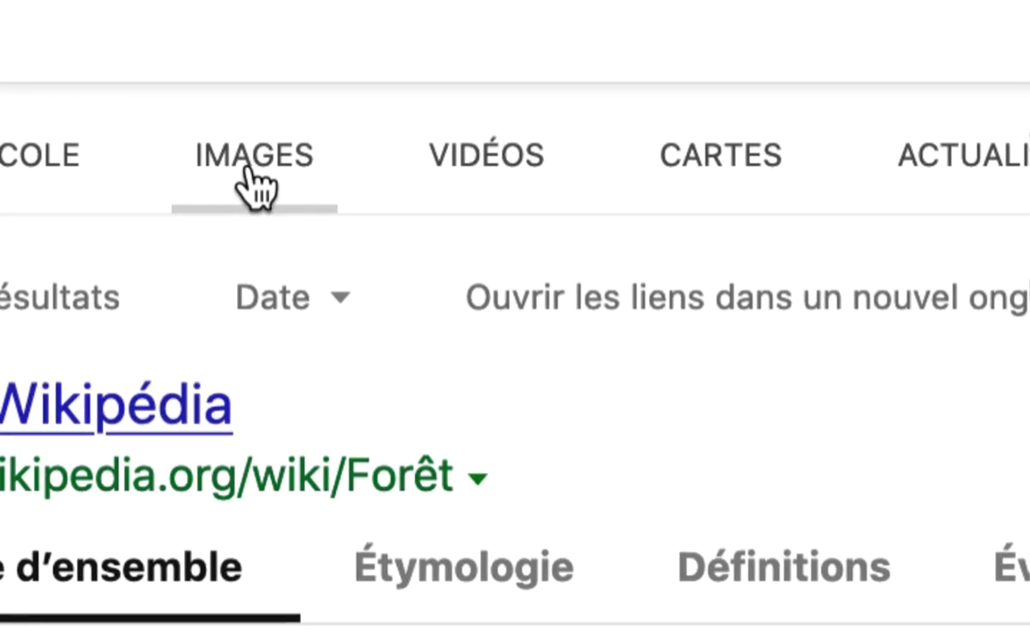
{"action": "left_click", "coordinate": [254, 179]}
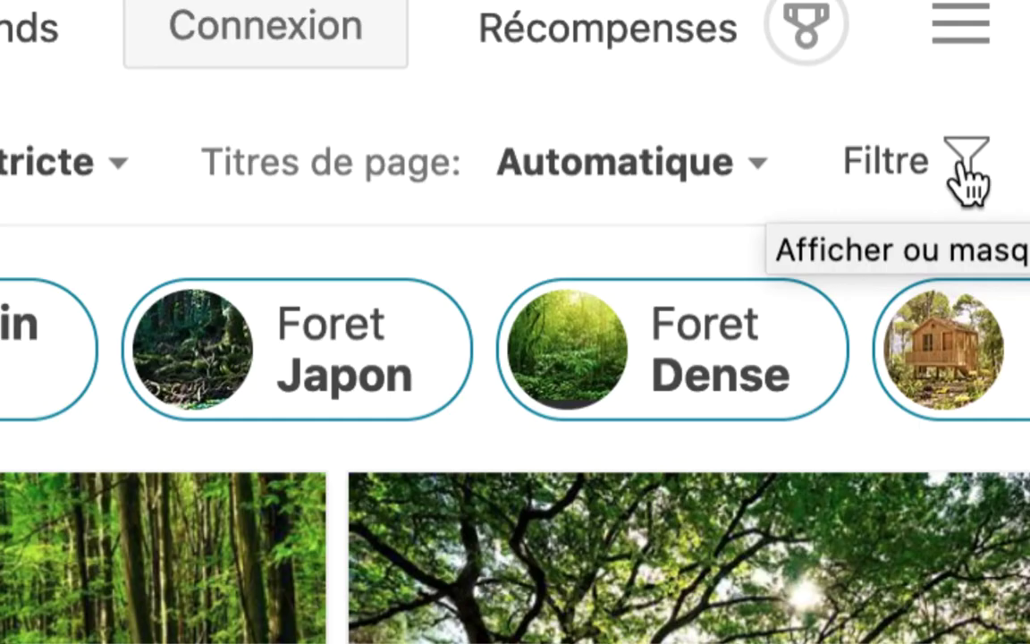
Show the image filters and restrict the licence to "Domaine public"
{"action": "left_click", "coordinate": [963, 165]}
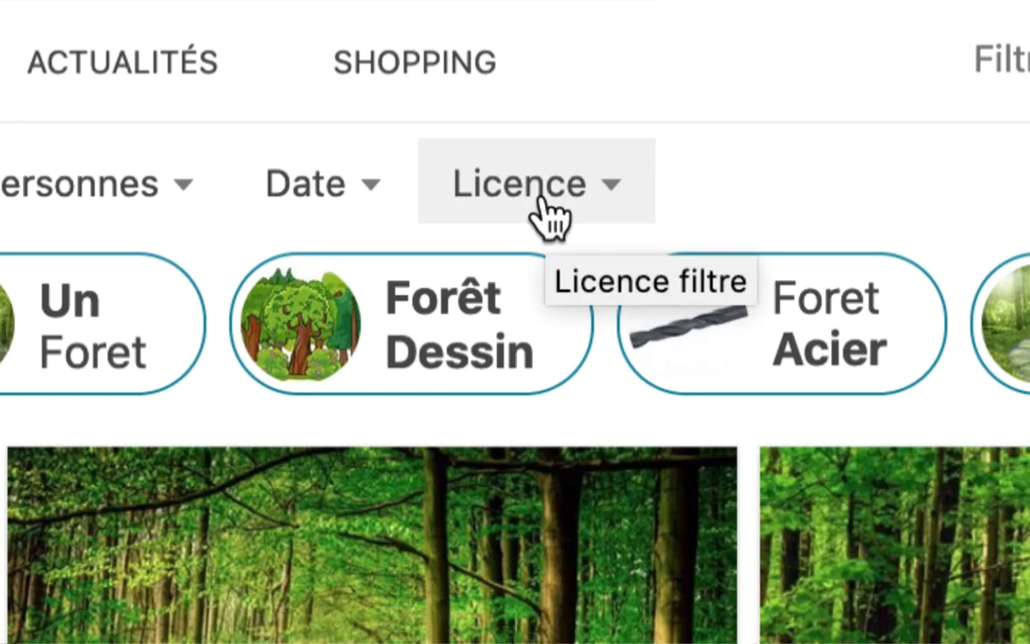
{"action": "left_click", "coordinate": [544, 197]}
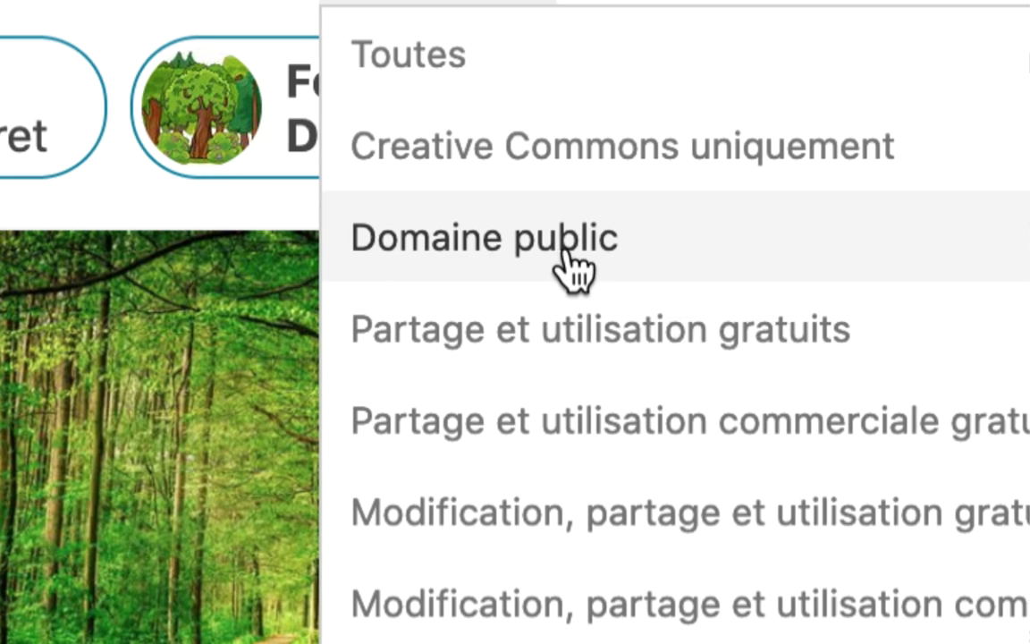
{"action": "left_click", "coordinate": [563, 253]}
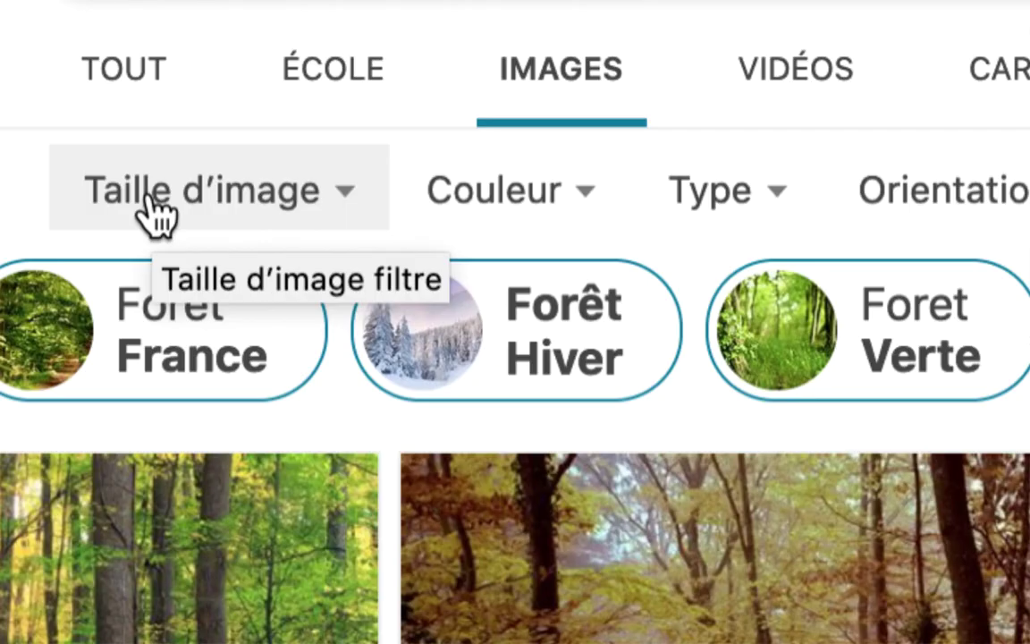
Filter the forest images to a custom size of at least 3000 x 2000 px
{"action": "left_click", "coordinate": [158, 216]}
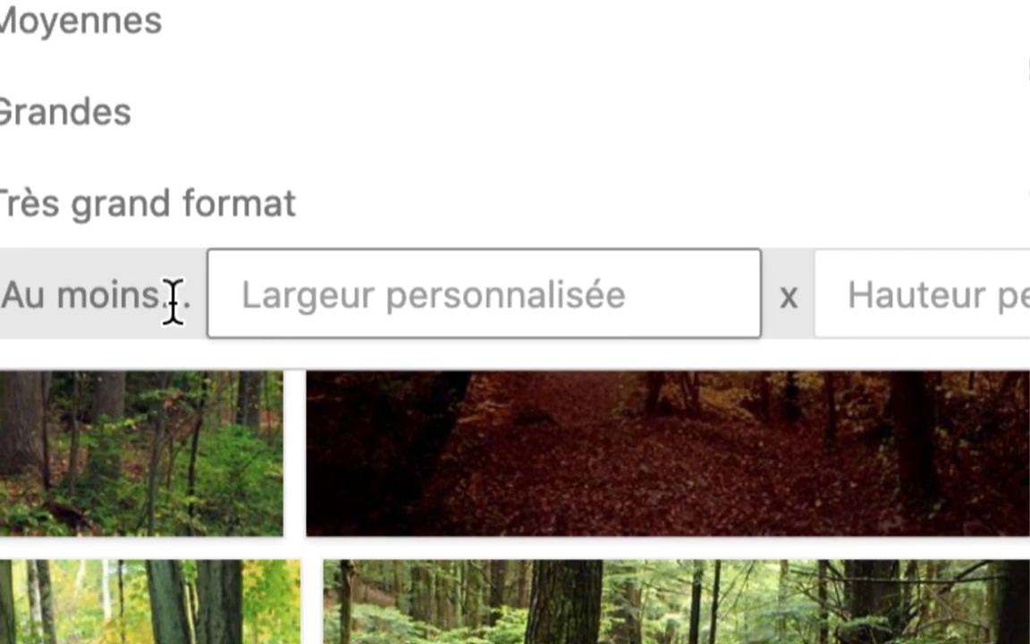
{"action": "left_click", "coordinate": [173, 302]}
{"action": "type", "text": "30"}
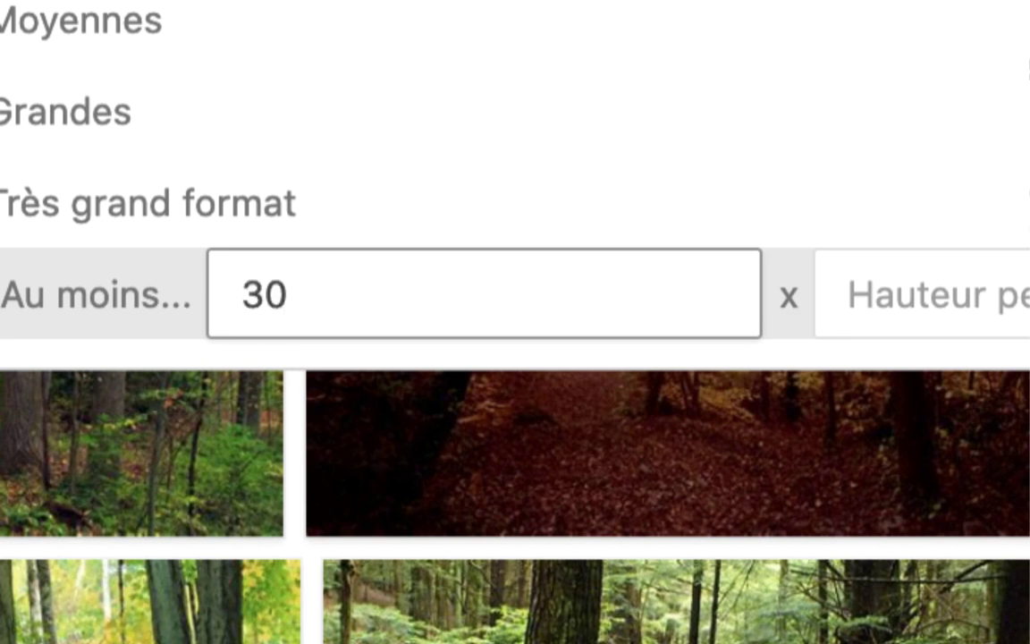
{"action": "type", "text": "00"}
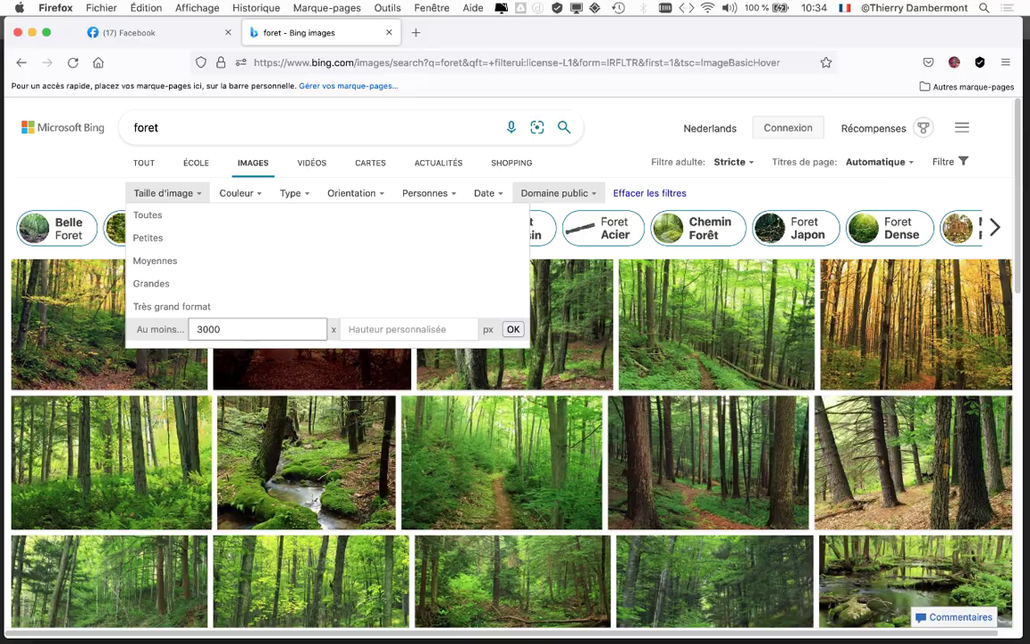
{"action": "left_click", "coordinate": [367, 335]}
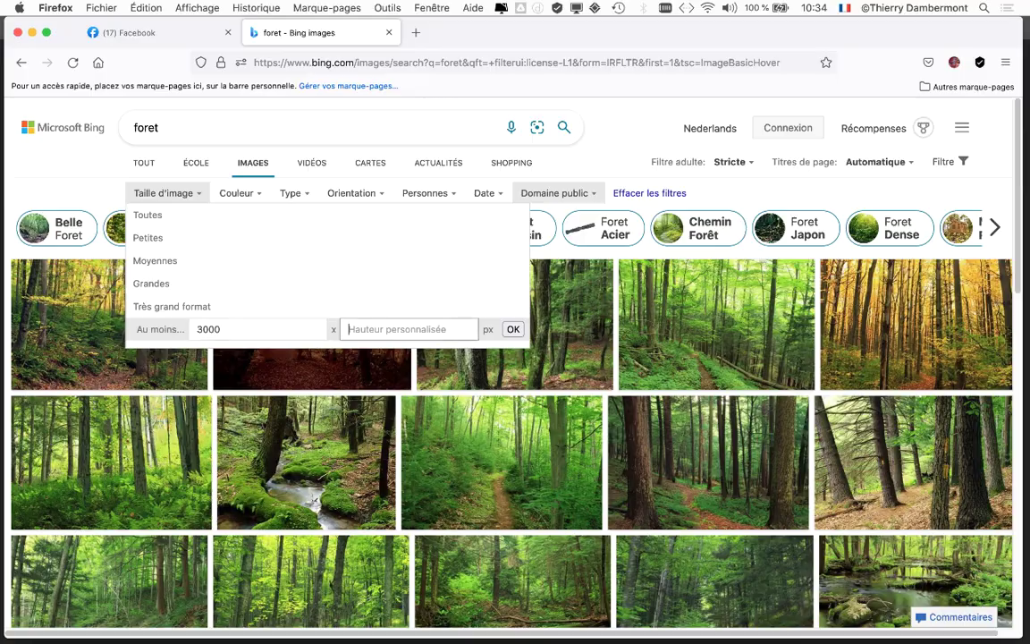
{"action": "type", "text": "200"}
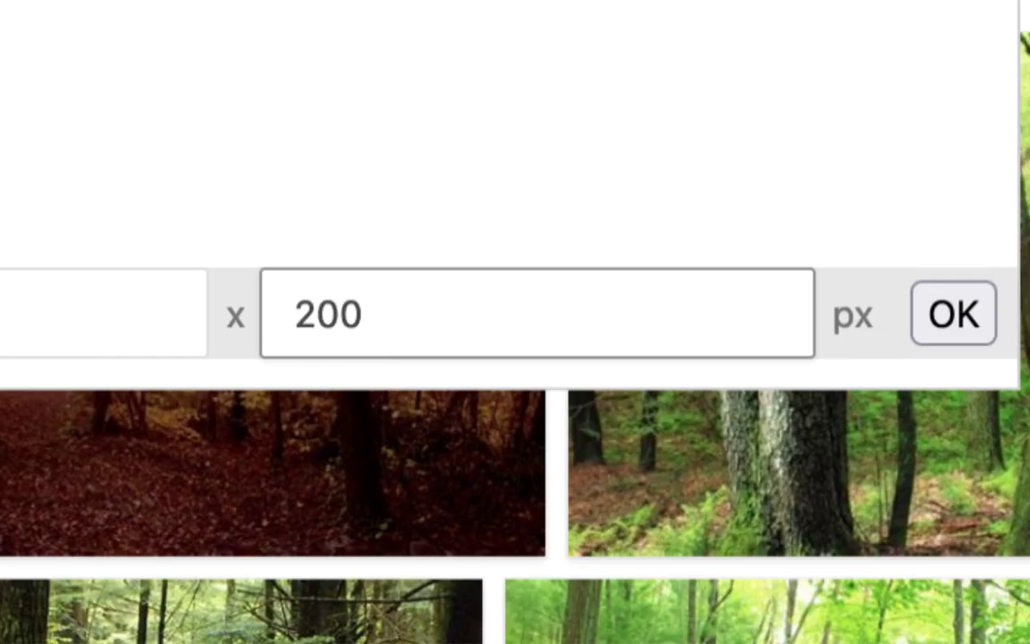
{"action": "type", "text": "0"}
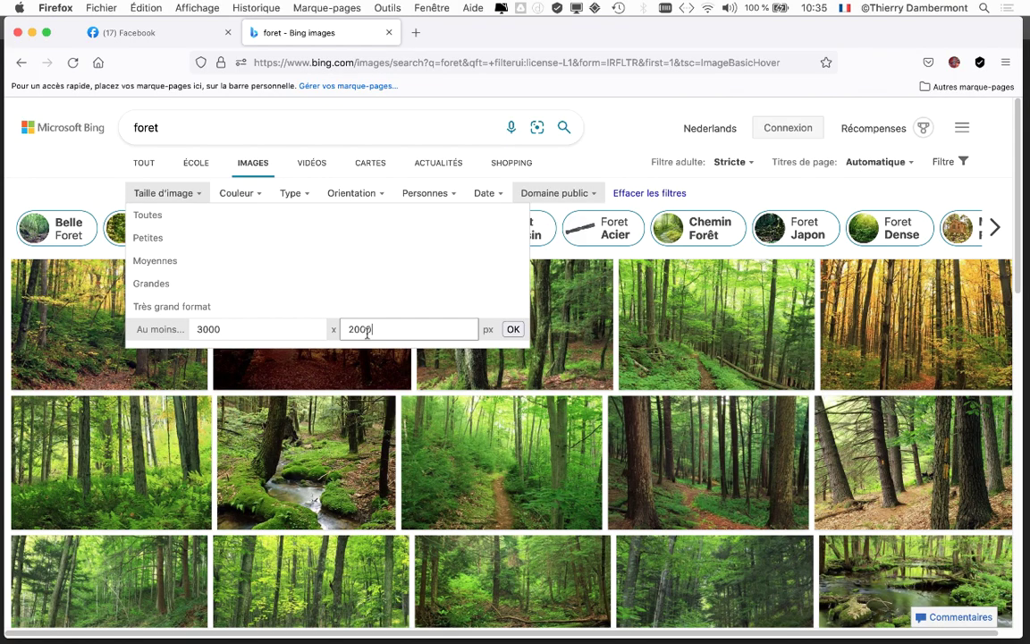
{"action": "left_click", "coordinate": [514, 330]}
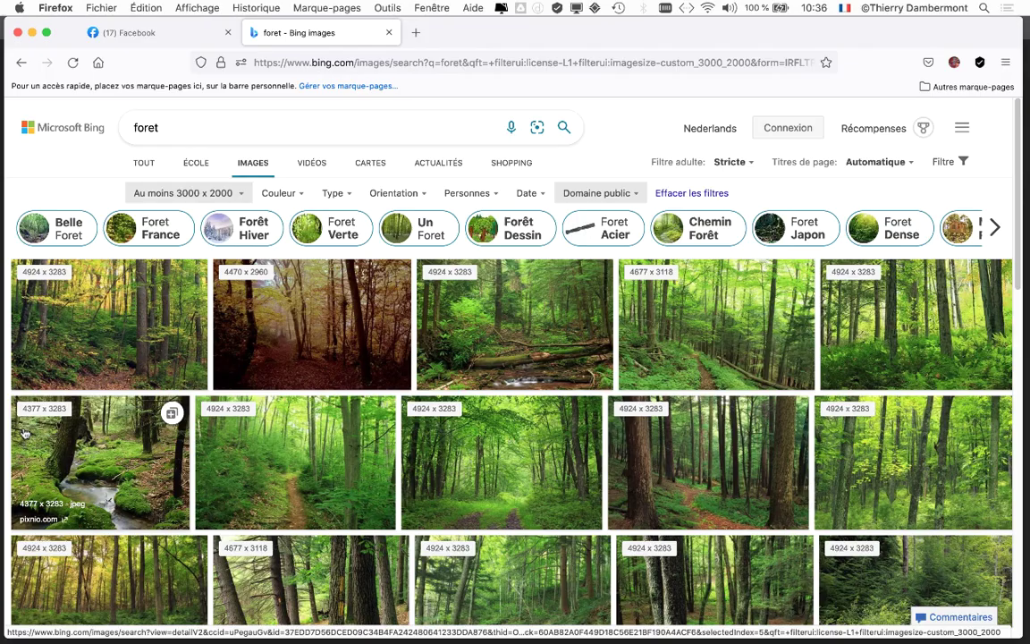
Browse the filtered forest images and open the 4924 x 3283 picture of a brown path through green woods
{"action": "scroll", "coordinate": [322, 499], "scroll_direction": "down", "scroll_amount": 3}
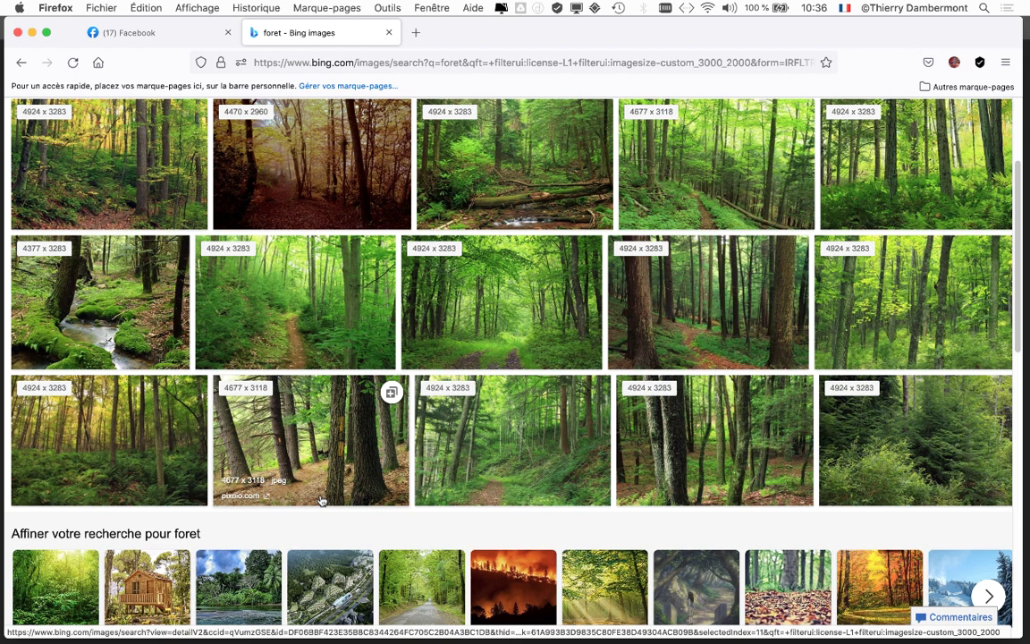
{"action": "scroll", "coordinate": [608, 413], "scroll_direction": "up", "scroll_amount": 1}
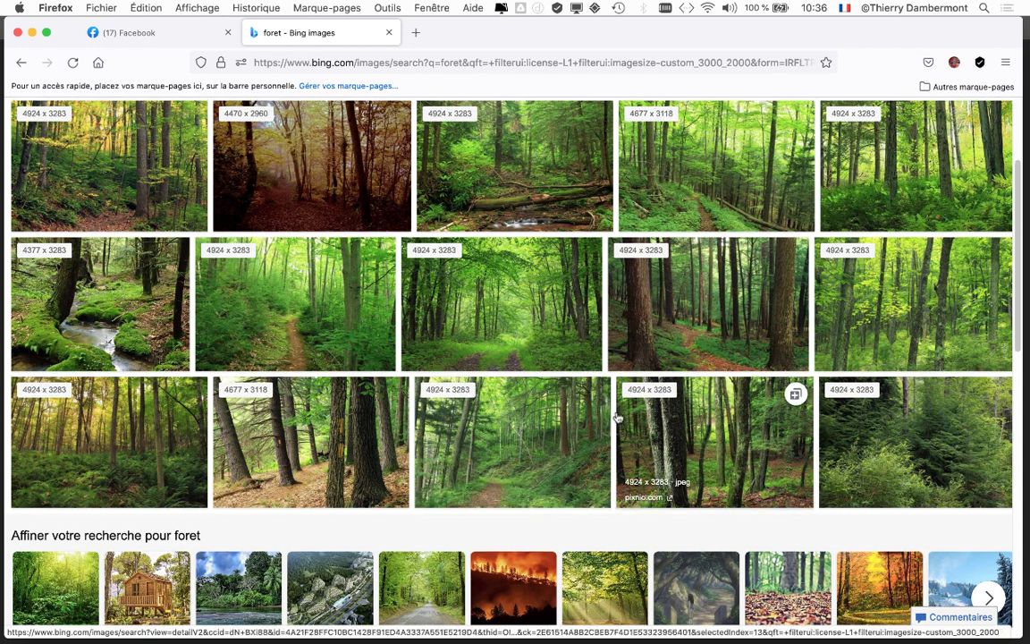
{"action": "scroll", "coordinate": [618, 418], "scroll_direction": "up", "scroll_amount": 3}
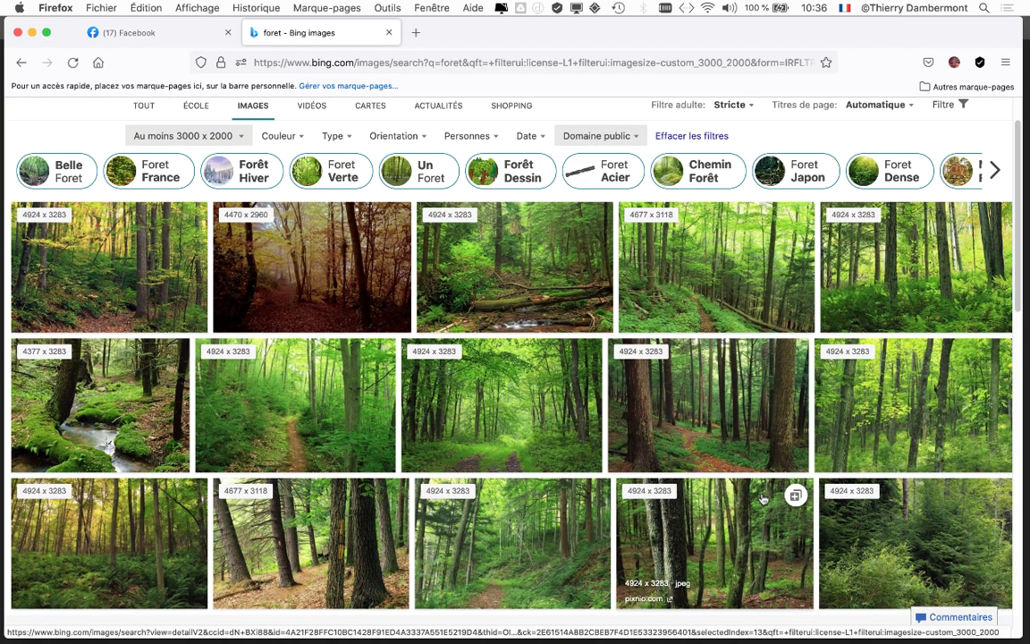
{"action": "scroll", "coordinate": [763, 499], "scroll_direction": "down", "scroll_amount": 3}
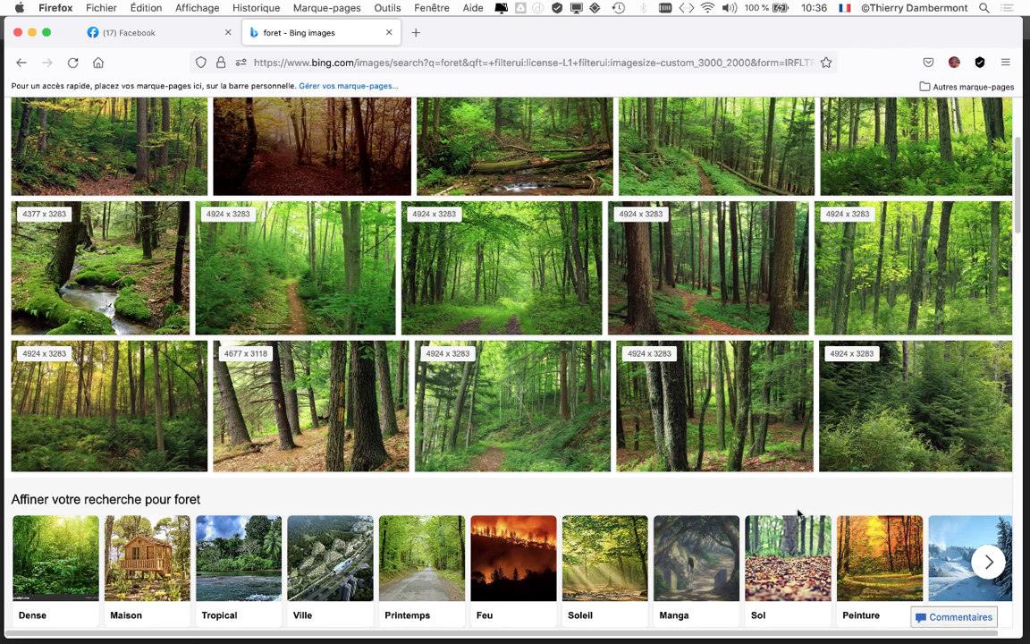
{"action": "scroll", "coordinate": [798, 514], "scroll_direction": "up", "scroll_amount": 3}
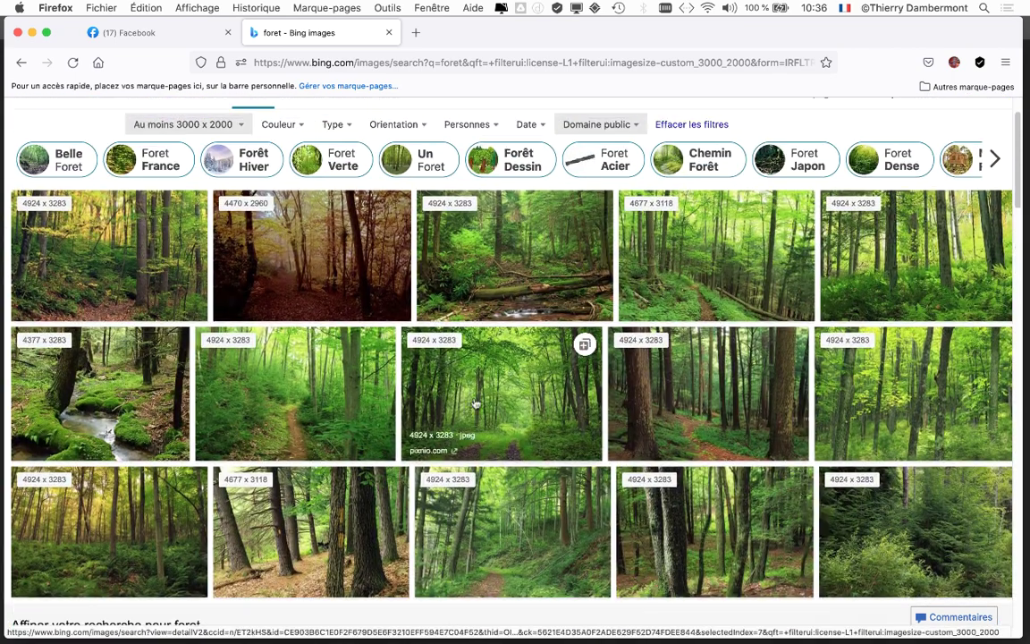
{"action": "scroll", "coordinate": [475, 402], "scroll_direction": "up", "scroll_amount": 1}
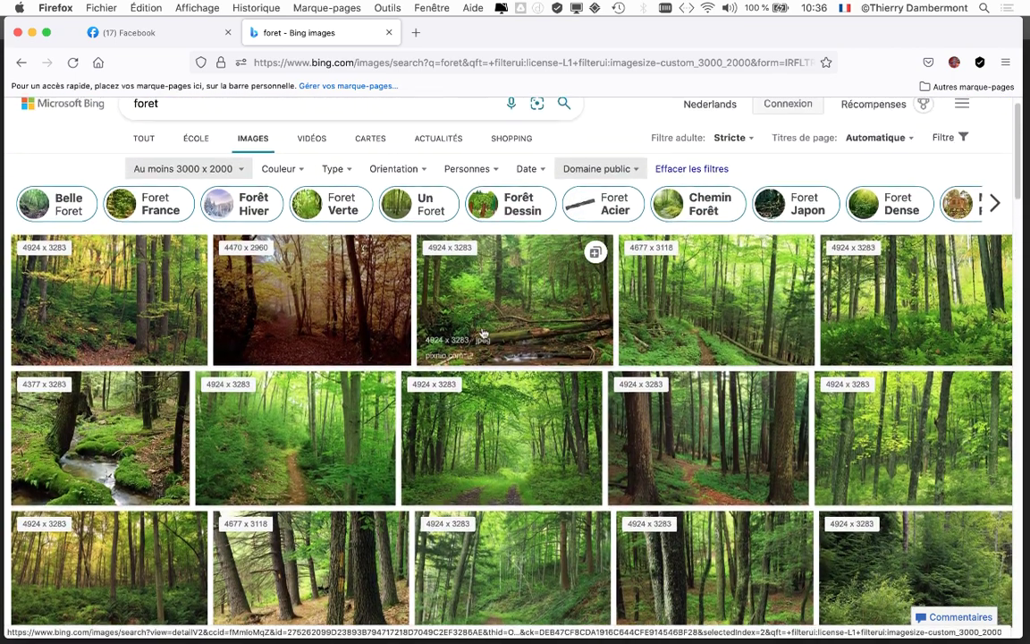
{"action": "scroll", "coordinate": [313, 430], "scroll_direction": "up", "scroll_amount": 1}
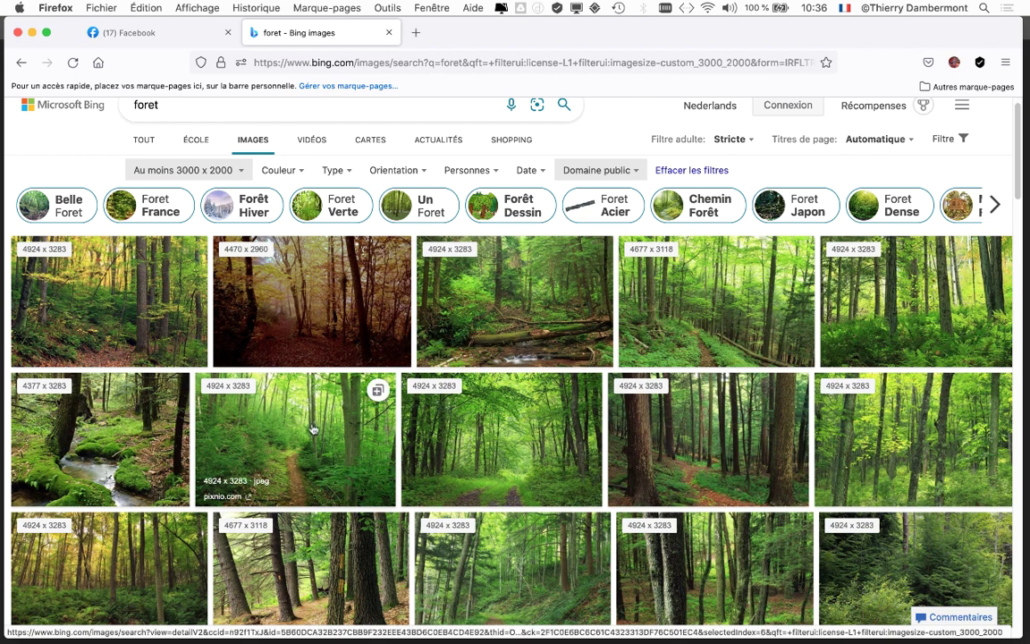
{"action": "left_click", "coordinate": [254, 421]}
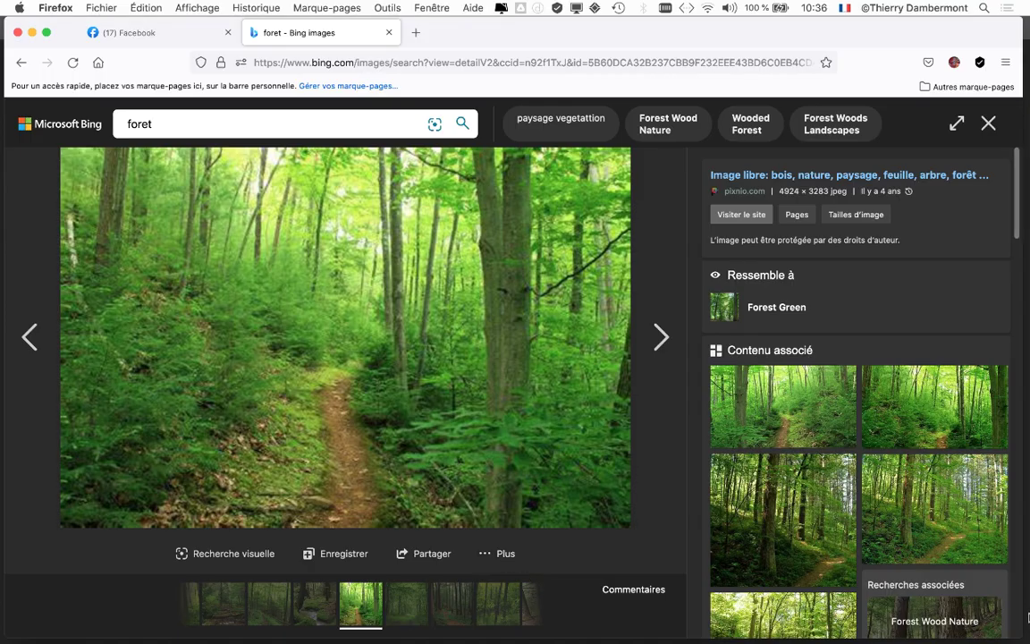
Shorten the browser window to reach the extra image options, and display the original forest path image in its own tab
{"action": "left_click_drag", "start_coordinate": [1028, 637], "coordinate": [1025, 561]}
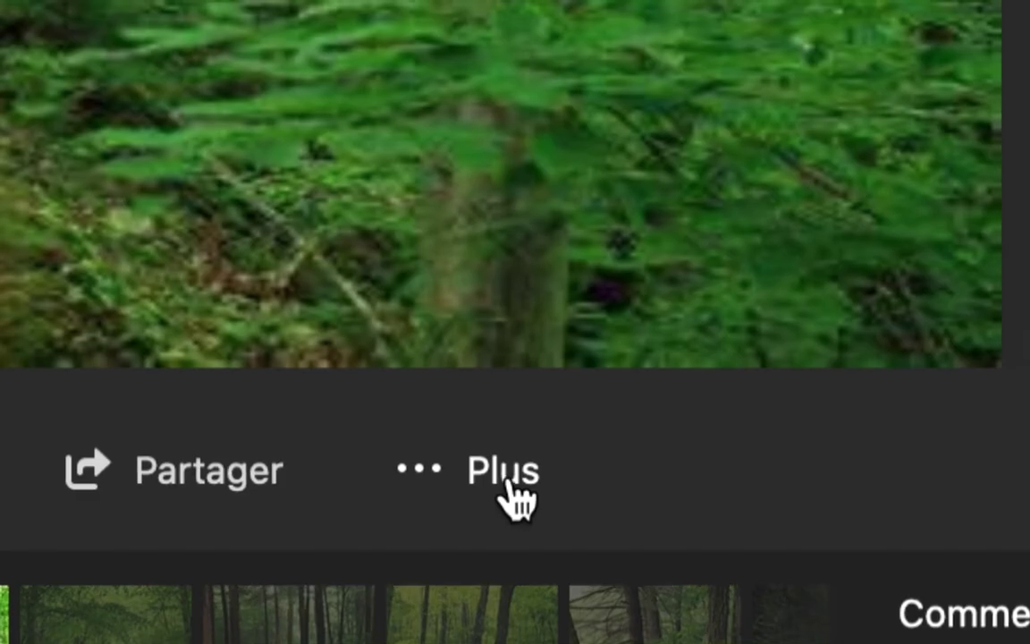
{"action": "left_click", "coordinate": [511, 483]}
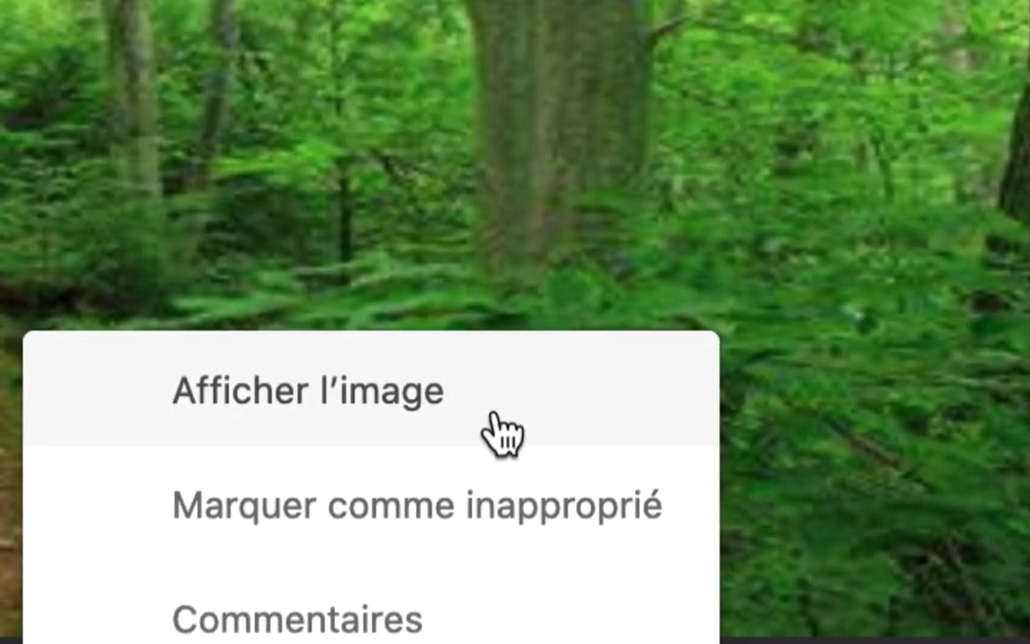
{"action": "left_click", "coordinate": [444, 143]}
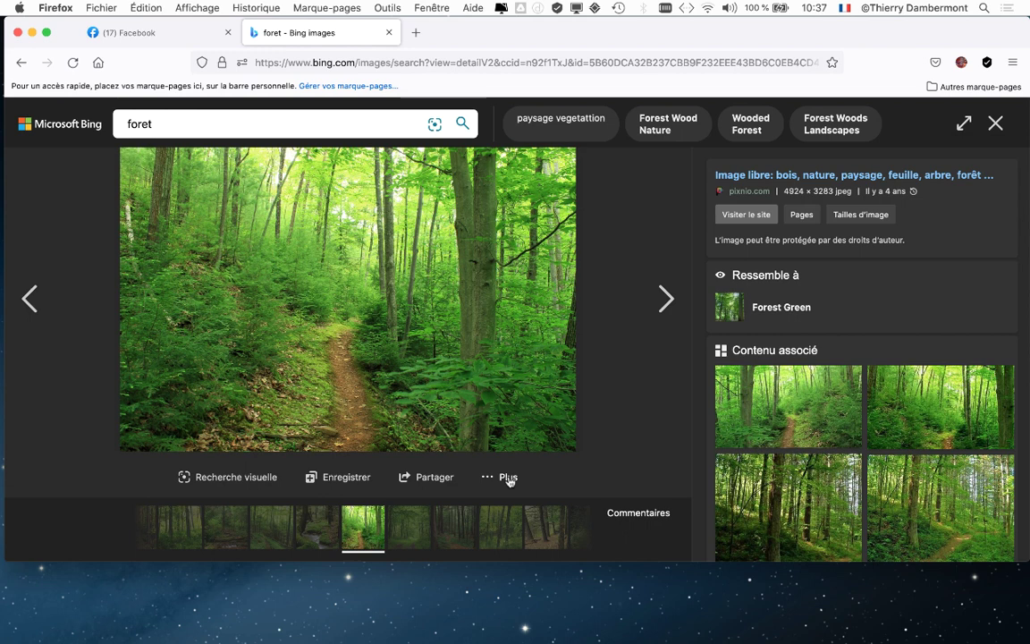
{"action": "left_click", "coordinate": [508, 478]}
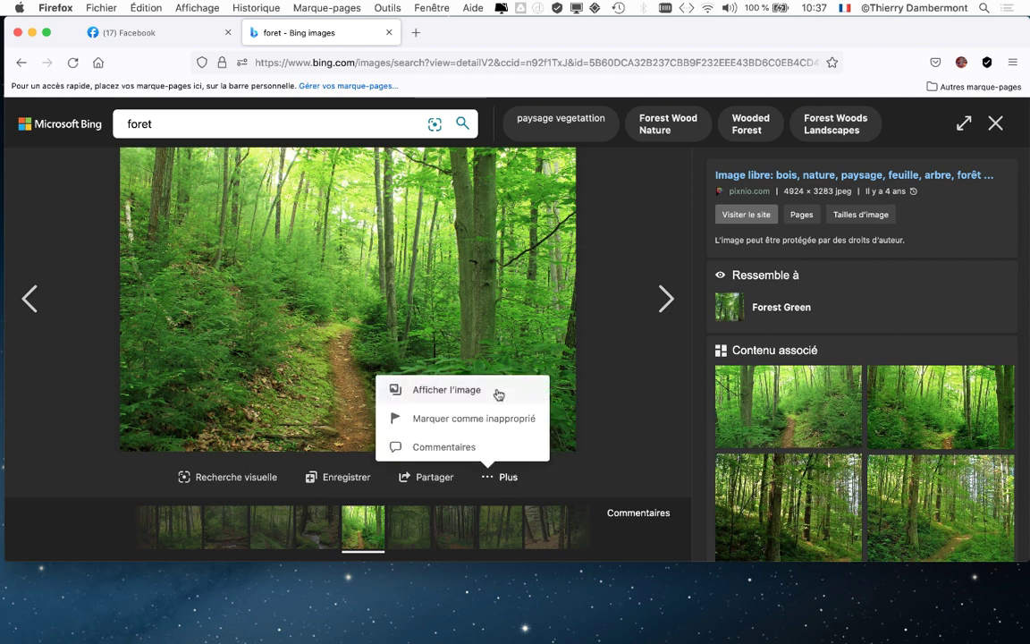
{"action": "left_click", "coordinate": [497, 395]}
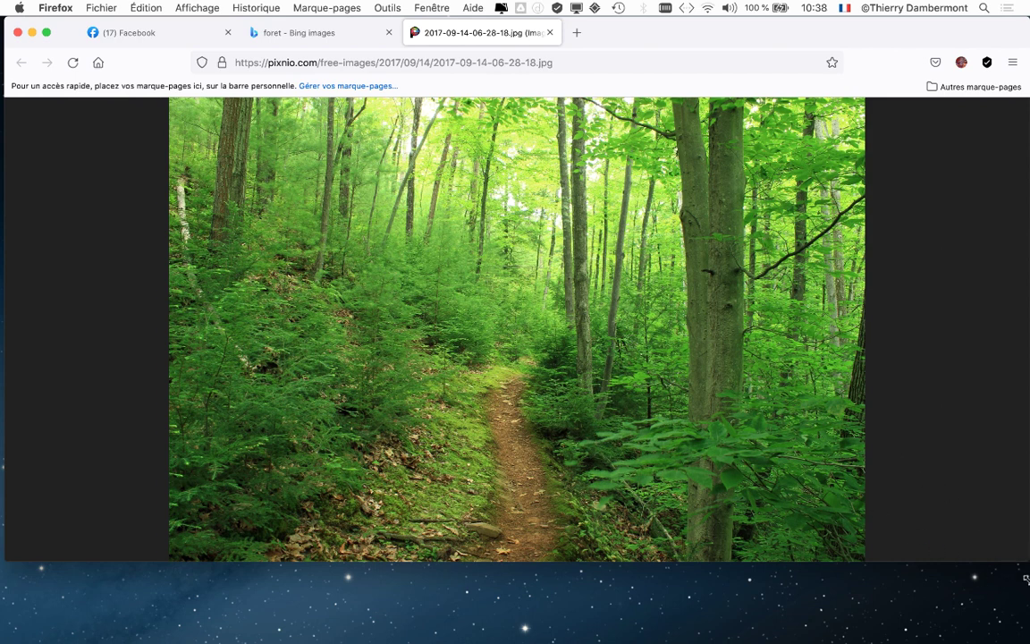
Make the browser window taller and inspect the forest image by toggling between fitted and full-size display
{"action": "left_click_drag", "start_coordinate": [1024, 559], "coordinate": [1023, 612]}
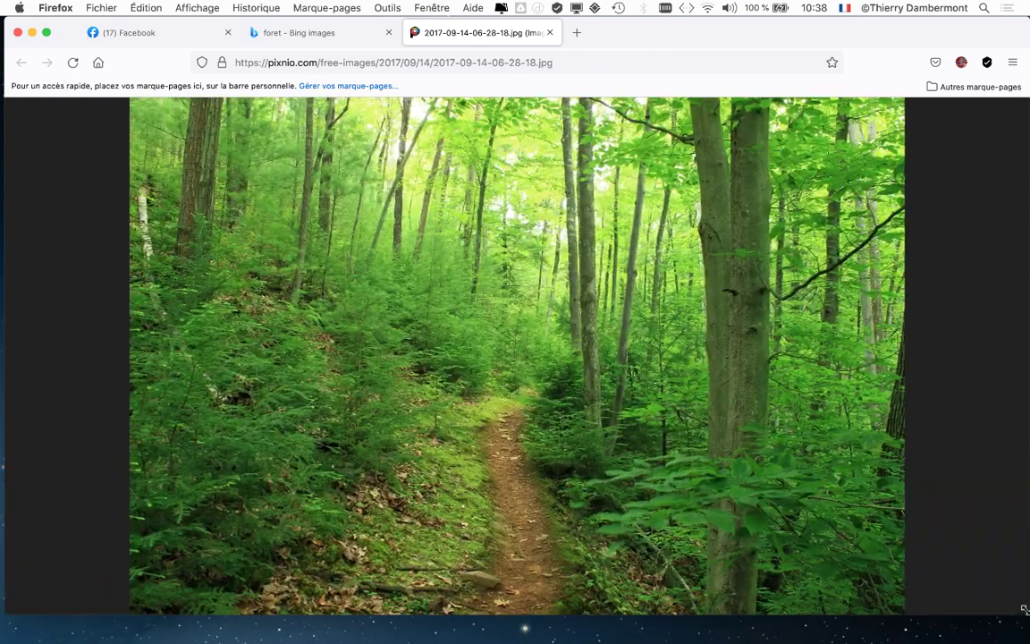
{"action": "left_click", "coordinate": [525, 327]}
{"action": "left_click", "coordinate": [525, 326]}
{"action": "left_click", "coordinate": [525, 326]}
{"action": "left_click", "coordinate": [525, 326]}
{"action": "left_click", "coordinate": [525, 326]}
{"action": "left_click", "coordinate": [525, 327]}
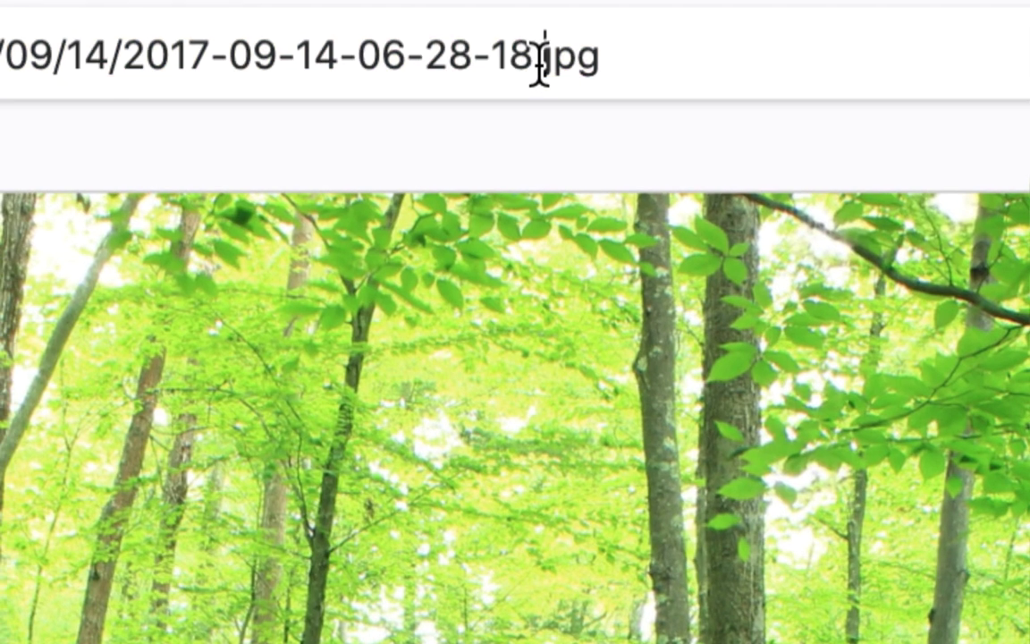
Check the file extension of the forest image by highlighting ".jpg" at the end of its web address
{"action": "left_click", "coordinate": [540, 64]}
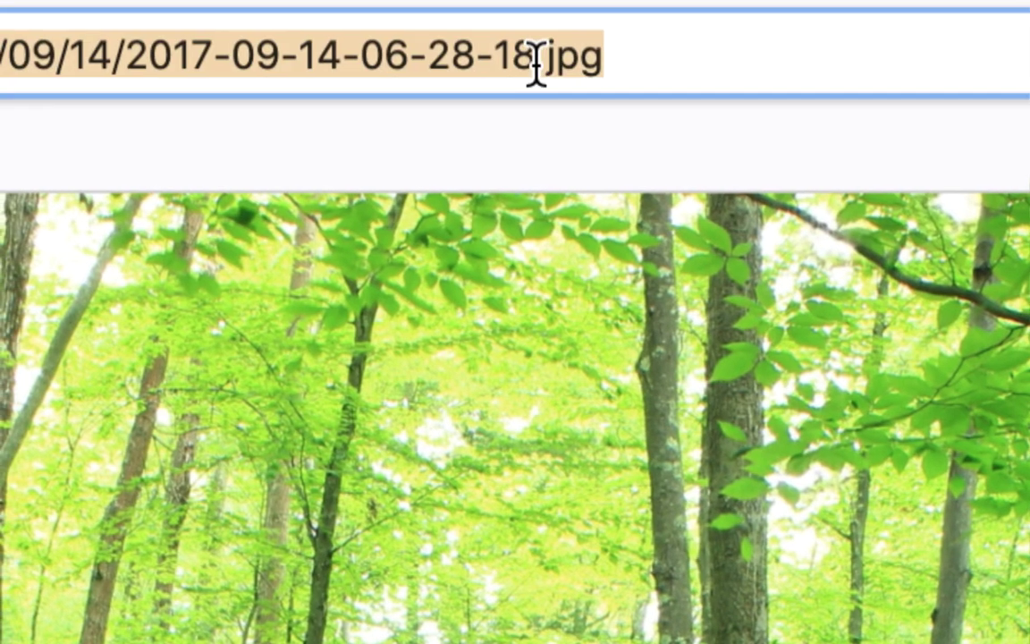
{"action": "left_click", "coordinate": [539, 64]}
{"action": "left_click_drag", "start_coordinate": [534, 58], "coordinate": [605, 58]}
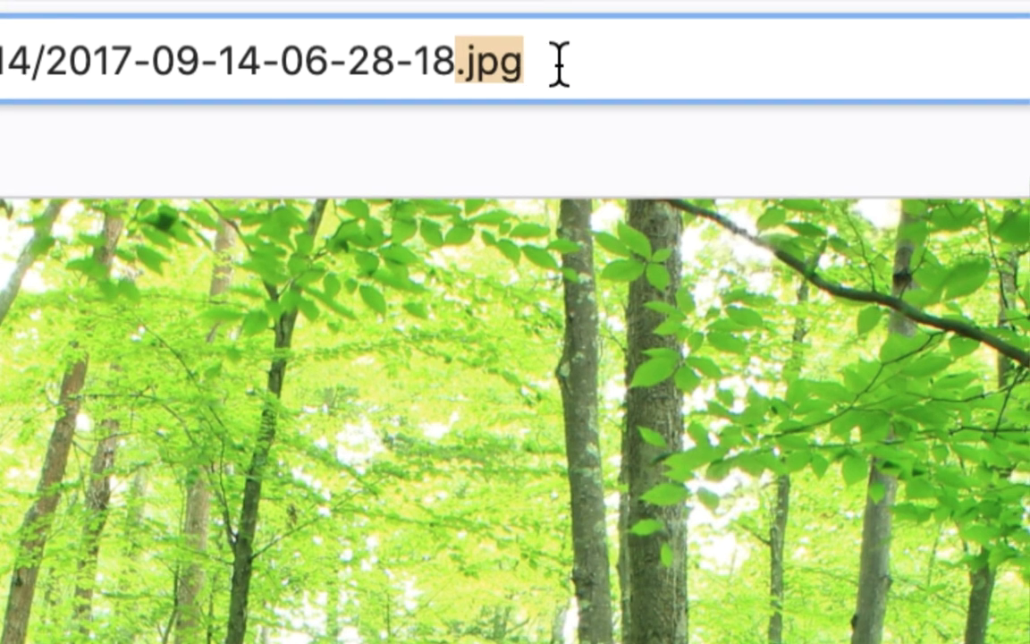
{"action": "left_click", "coordinate": [551, 64]}
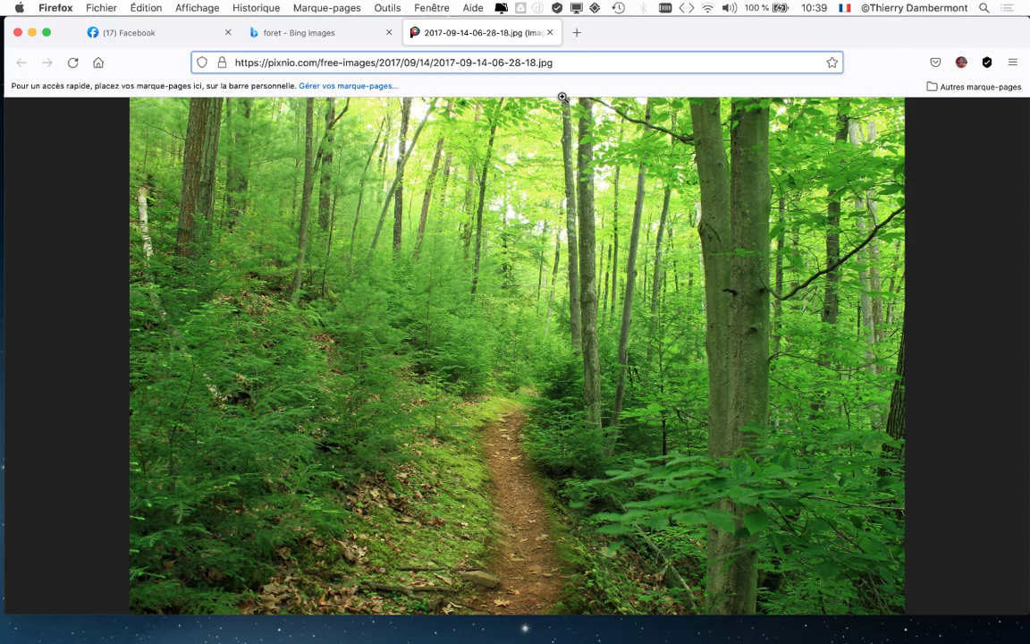
{"action": "right_click", "coordinate": [504, 341]}
{"action": "left_click", "coordinate": [511, 348]}
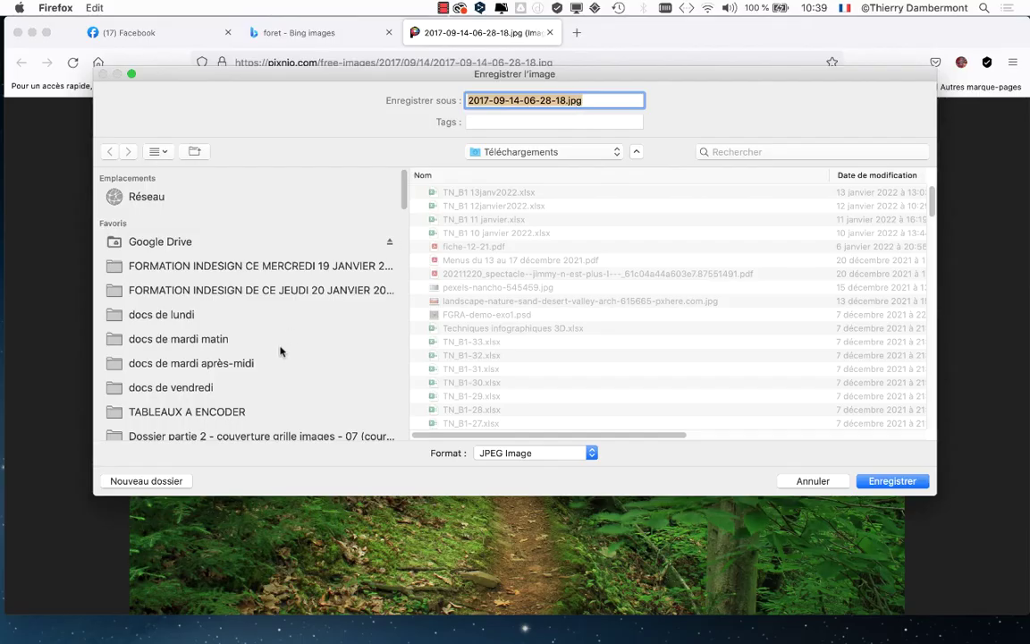
{"action": "left_click", "coordinate": [228, 389]}
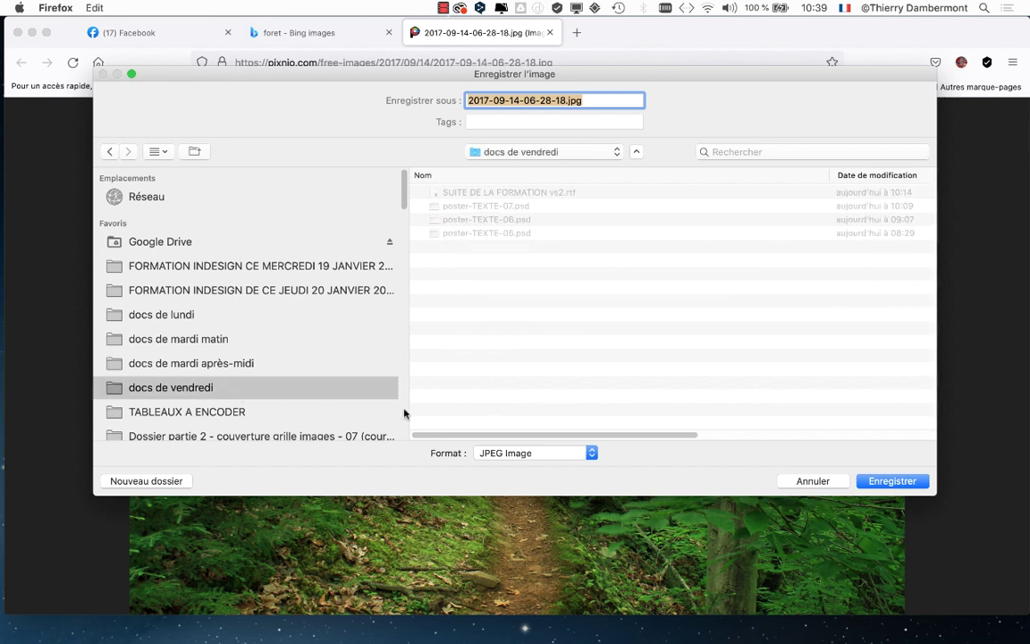
{"action": "left_click", "coordinate": [881, 483]}
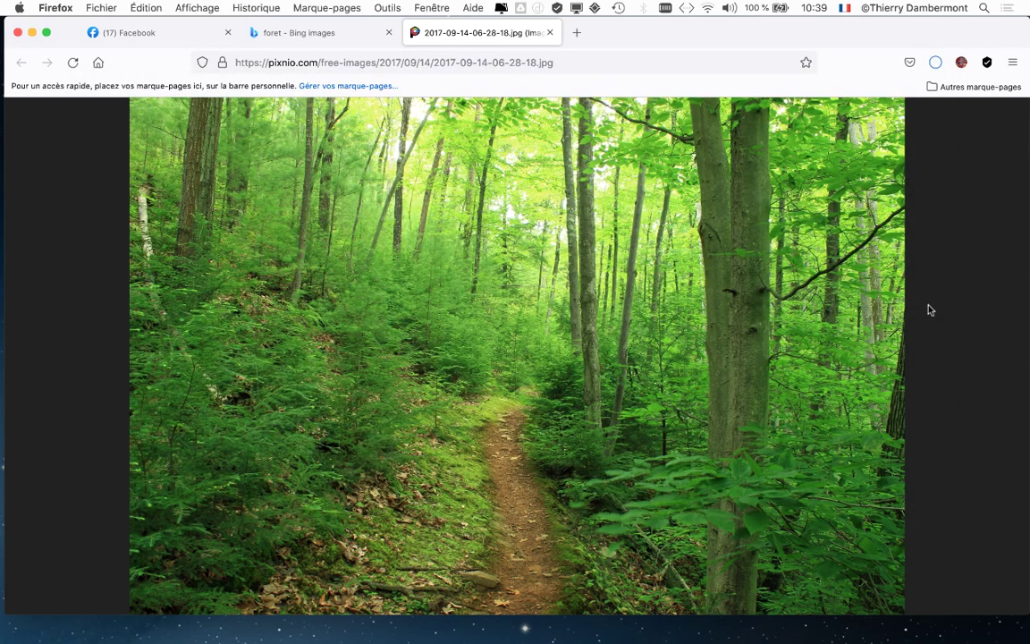
Minimize the browser window and switch to Photoshop with the Arizona Dream poster
{"action": "left_click", "coordinate": [33, 34]}
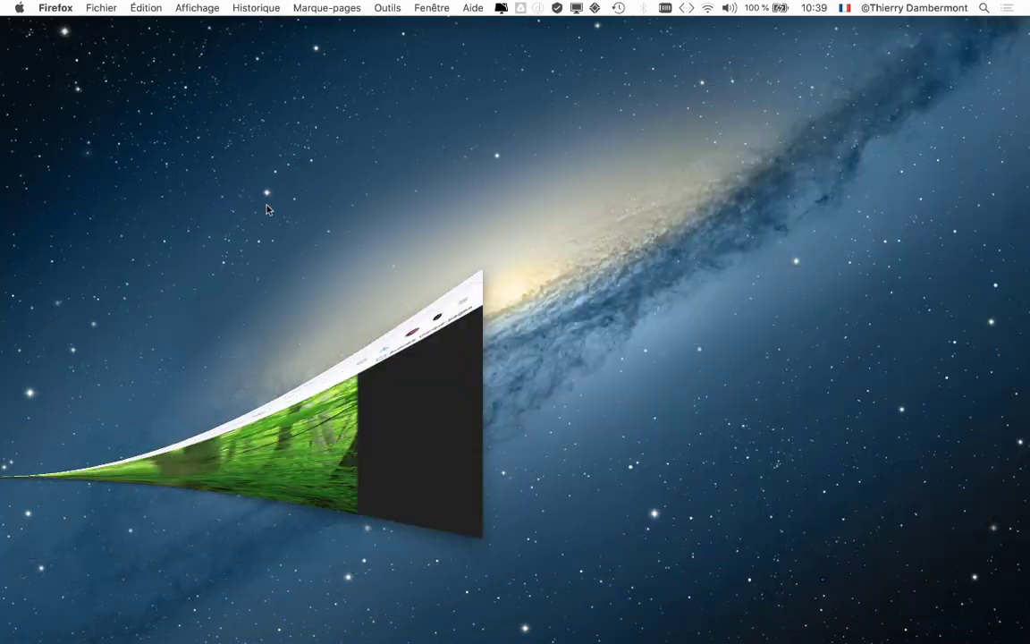
{"action": "key", "text": "super+Tab"}
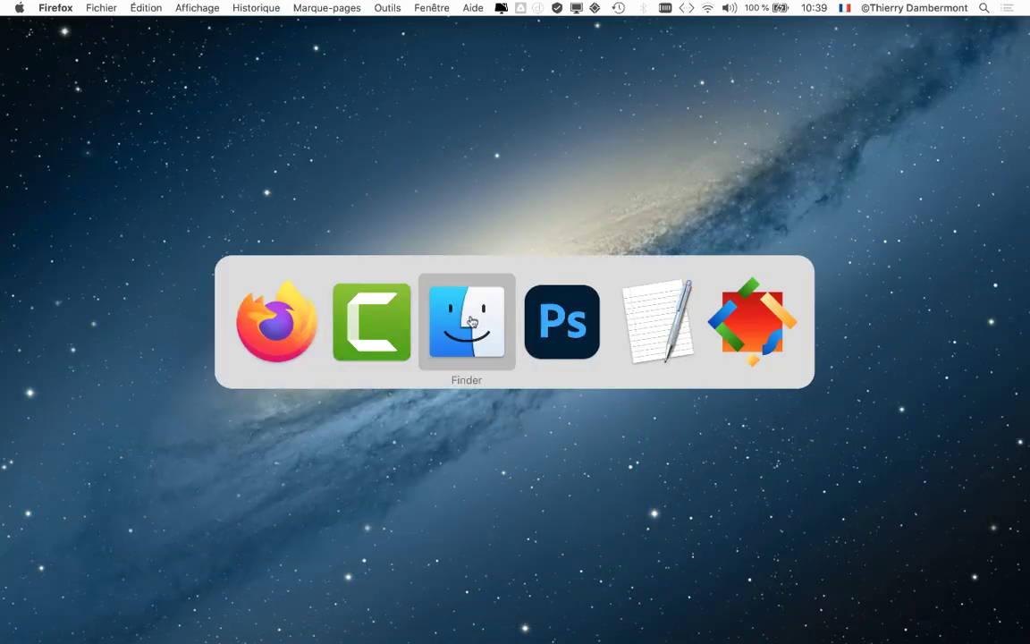
{"action": "left_click", "coordinate": [575, 335]}
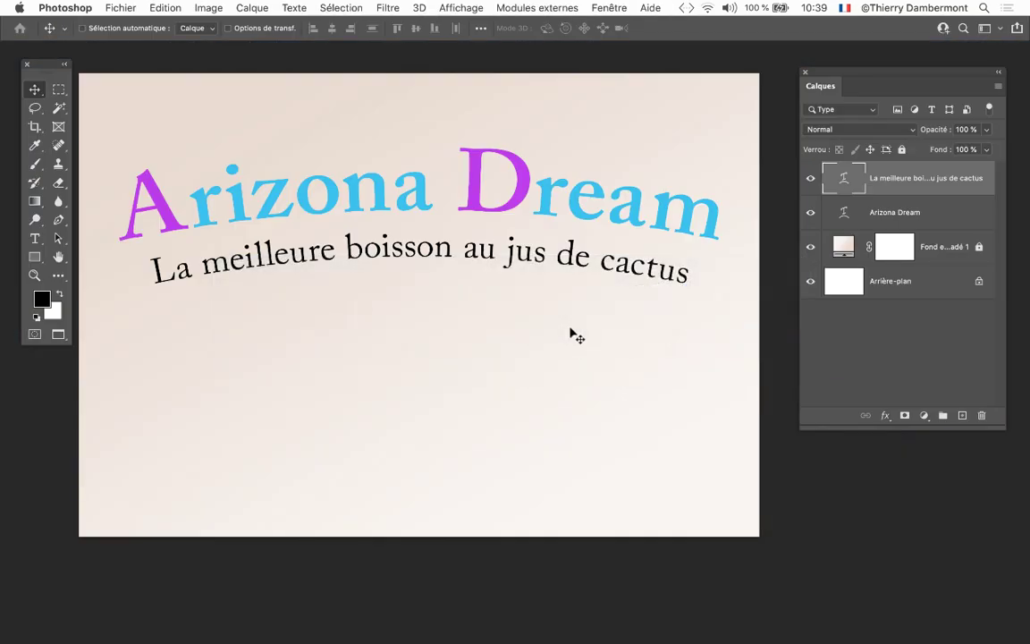